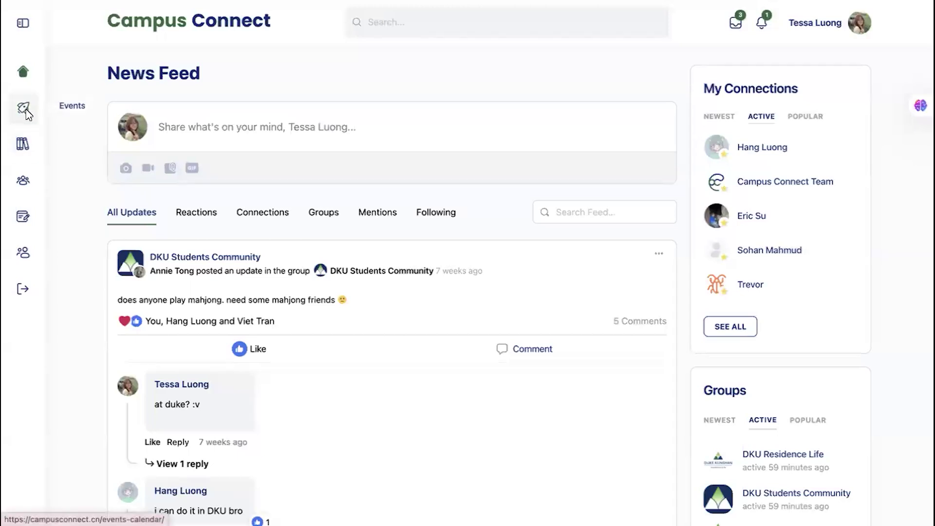
- Open the Events Calendar page and look over the January 2025 calendar and the event search filters
{"action": "left_click", "coordinate": [29, 117]}
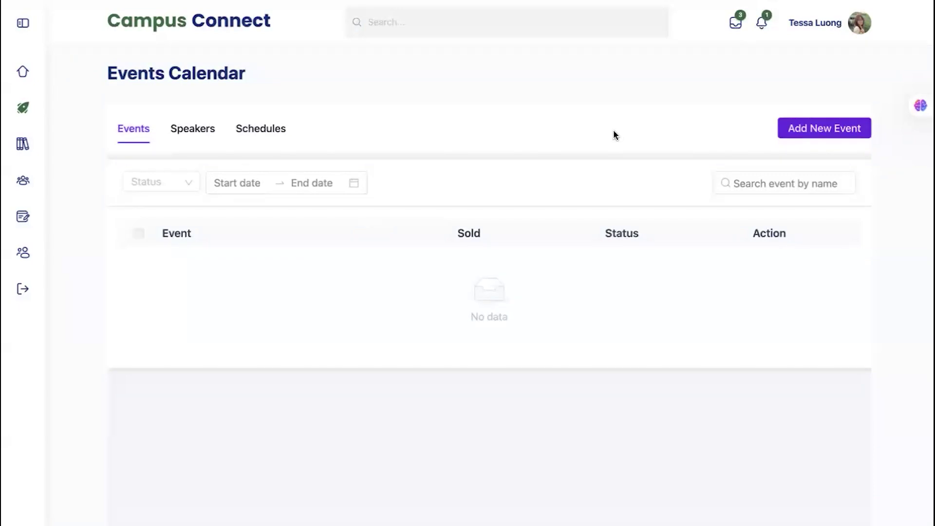
{"action": "scroll", "coordinate": [680, 159], "scroll_direction": "down", "scroll_amount": 1}
{"action": "scroll", "coordinate": [678, 154], "scroll_direction": "up", "scroll_amount": 1}
{"action": "scroll", "coordinate": [893, 267], "scroll_direction": "down", "scroll_amount": 10}
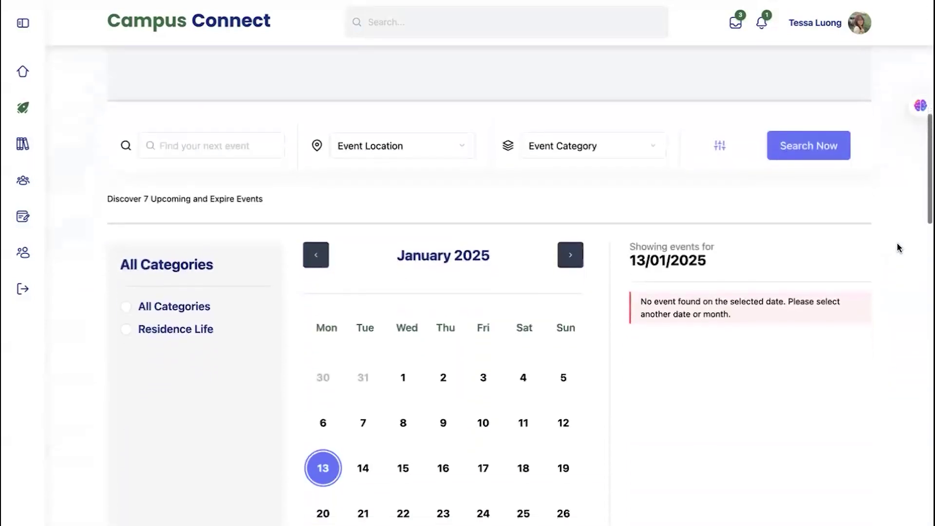
{"action": "scroll", "coordinate": [893, 267], "scroll_direction": "down", "scroll_amount": 3}
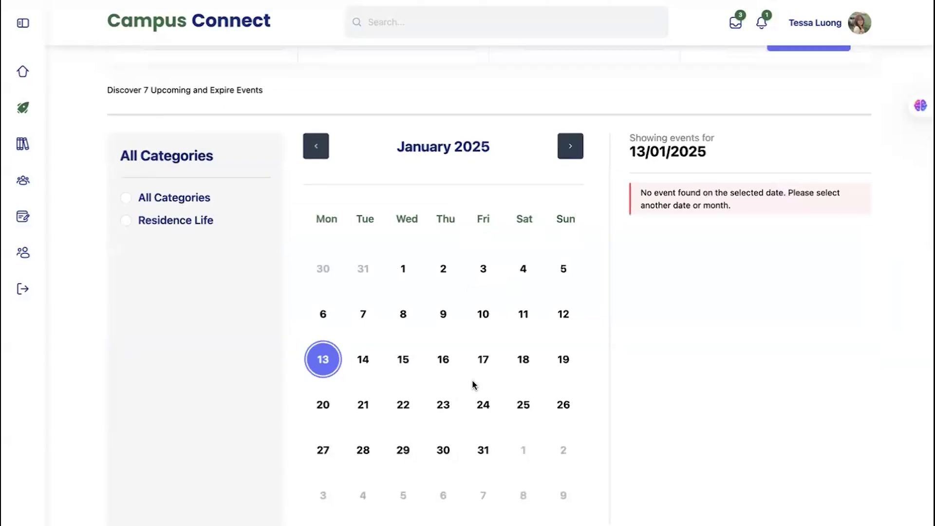
{"action": "scroll", "coordinate": [472, 385], "scroll_direction": "down", "scroll_amount": 2}
{"action": "scroll", "coordinate": [253, 462], "scroll_direction": "up", "scroll_amount": 2}
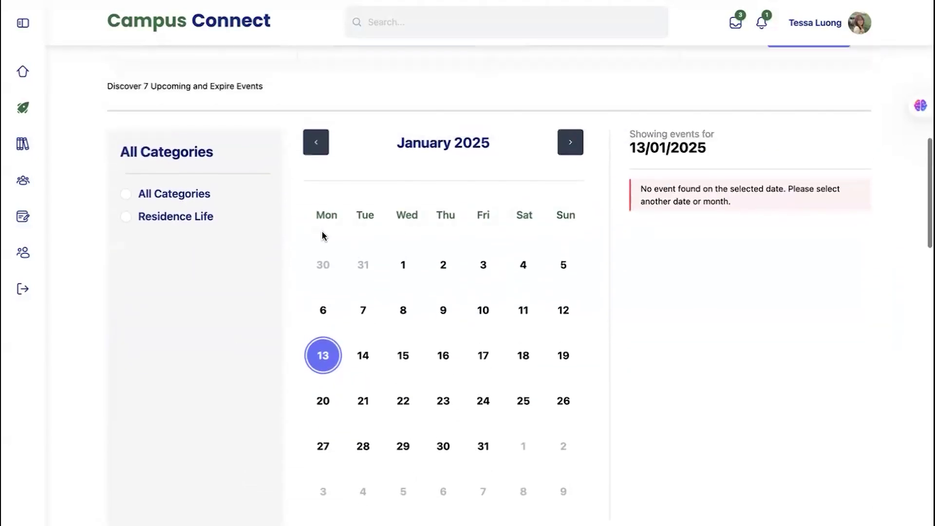
{"action": "scroll", "coordinate": [322, 237], "scroll_direction": "up", "scroll_amount": 3}
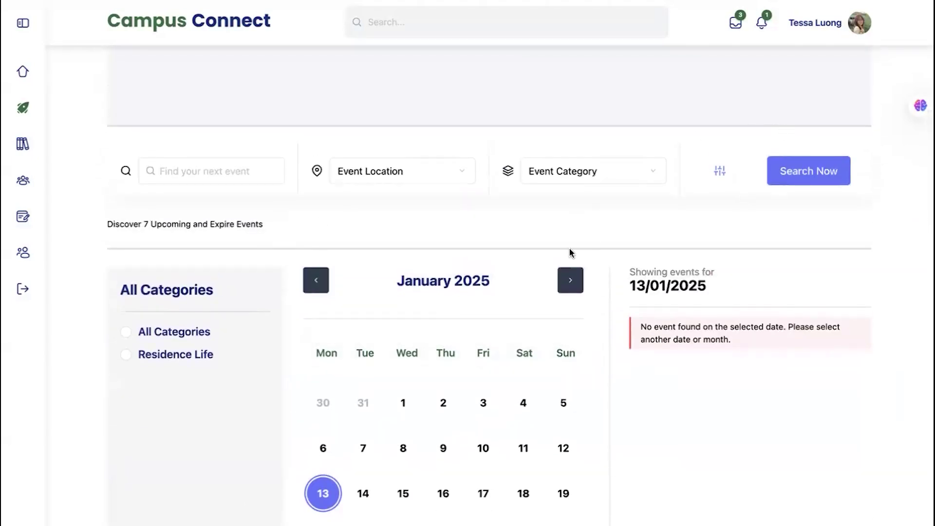
{"action": "scroll", "coordinate": [570, 258], "scroll_direction": "down", "scroll_amount": 1}
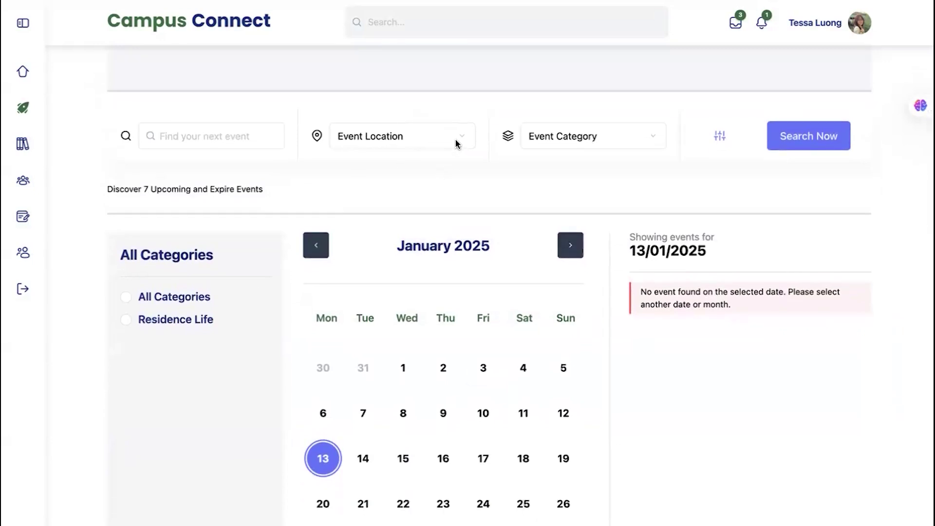
- Check the event search field and browse the event cards listed below the calendar
{"action": "left_click", "coordinate": [195, 136]}
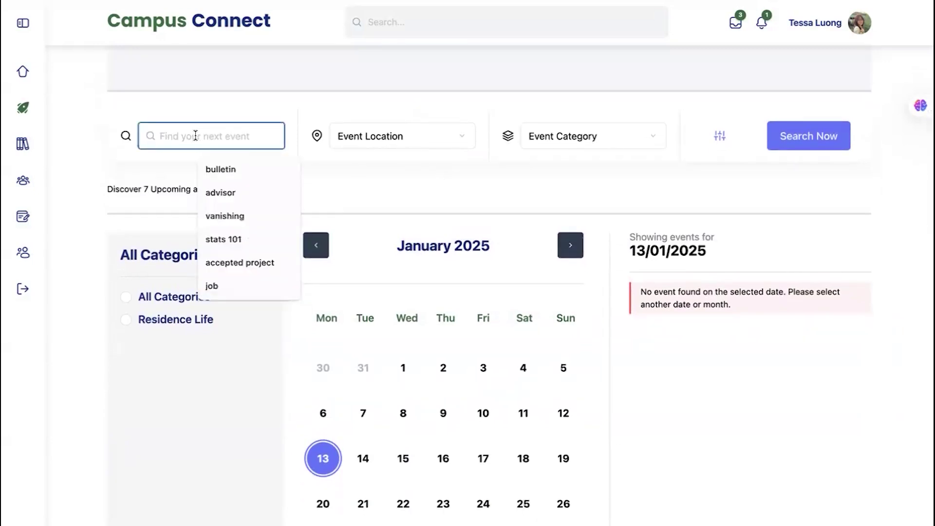
{"action": "left_click", "coordinate": [572, 205]}
{"action": "scroll", "coordinate": [571, 206], "scroll_direction": "down", "scroll_amount": 5}
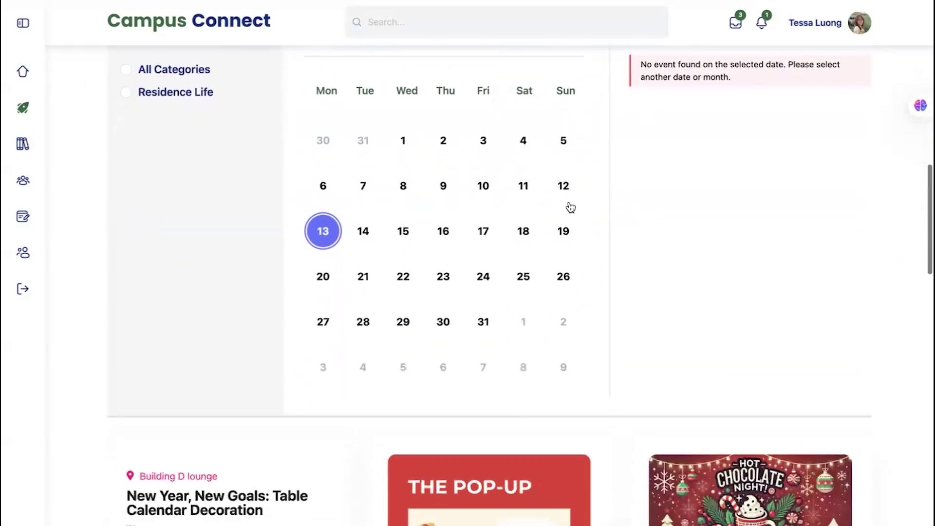
{"action": "scroll", "coordinate": [571, 206], "scroll_direction": "down", "scroll_amount": 15}
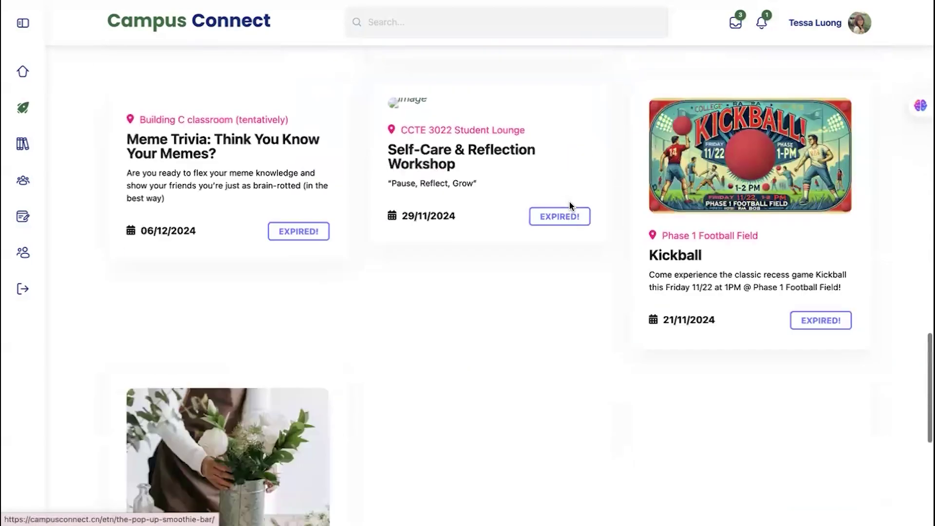
{"action": "scroll", "coordinate": [571, 206], "scroll_direction": "down", "scroll_amount": 8}
{"action": "scroll", "coordinate": [571, 206], "scroll_direction": "up", "scroll_amount": 15}
{"action": "scroll", "coordinate": [571, 207], "scroll_direction": "up", "scroll_amount": 1}
{"action": "scroll", "coordinate": [696, 387], "scroll_direction": "down", "scroll_amount": 8}
{"action": "scroll", "coordinate": [695, 387], "scroll_direction": "down", "scroll_amount": 5}
{"action": "scroll", "coordinate": [696, 387], "scroll_direction": "up", "scroll_amount": 15}
{"action": "scroll", "coordinate": [695, 385], "scroll_direction": "up", "scroll_amount": 3}
{"action": "scroll", "coordinate": [695, 384], "scroll_direction": "down", "scroll_amount": 1}
{"action": "scroll", "coordinate": [694, 385], "scroll_direction": "up", "scroll_amount": 1}
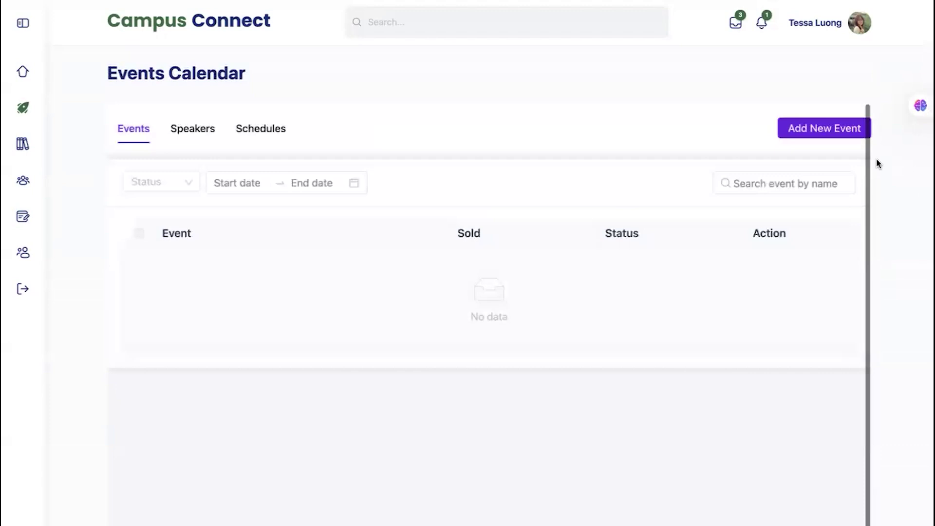
- Start a new event and enter "Happy Lunar New Year!" as its title
{"action": "left_click", "coordinate": [823, 129]}
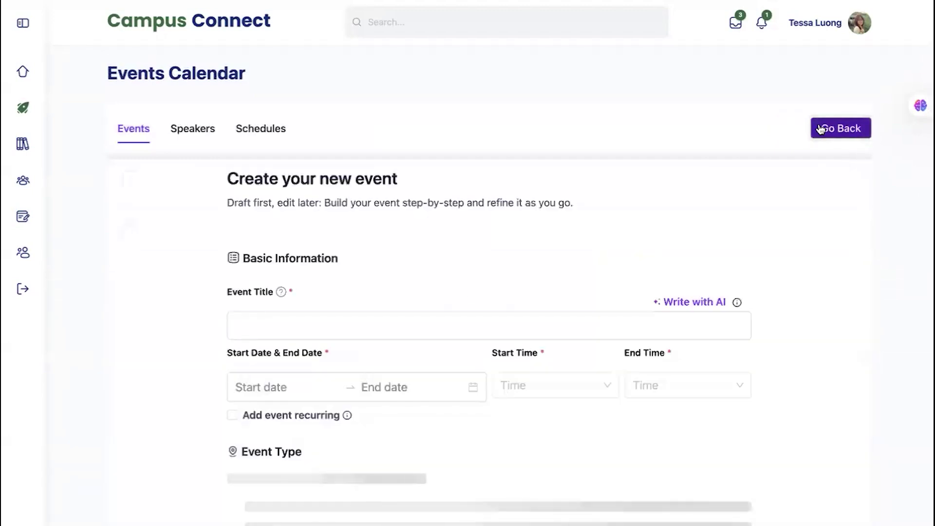
{"action": "scroll", "coordinate": [629, 286], "scroll_direction": "down", "scroll_amount": 1}
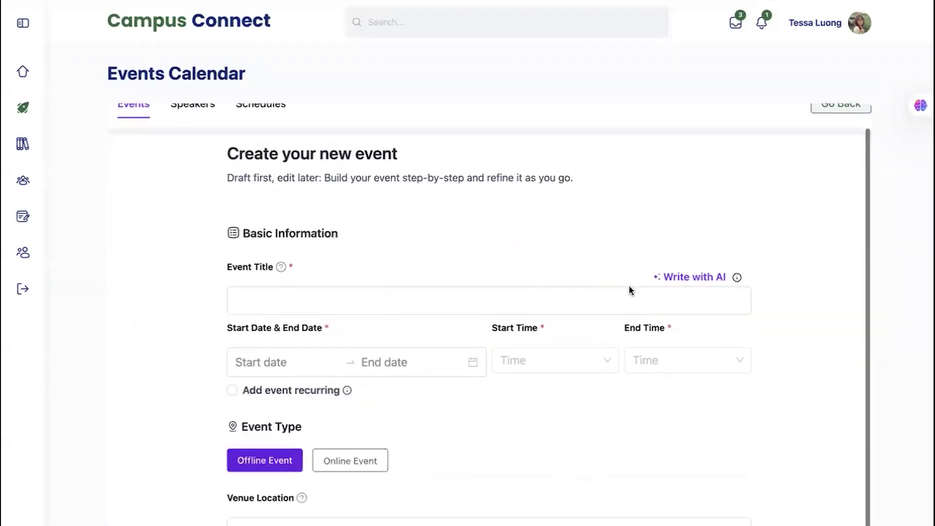
{"action": "scroll", "coordinate": [547, 292], "scroll_direction": "down", "scroll_amount": 3}
{"action": "left_click", "coordinate": [465, 221]}
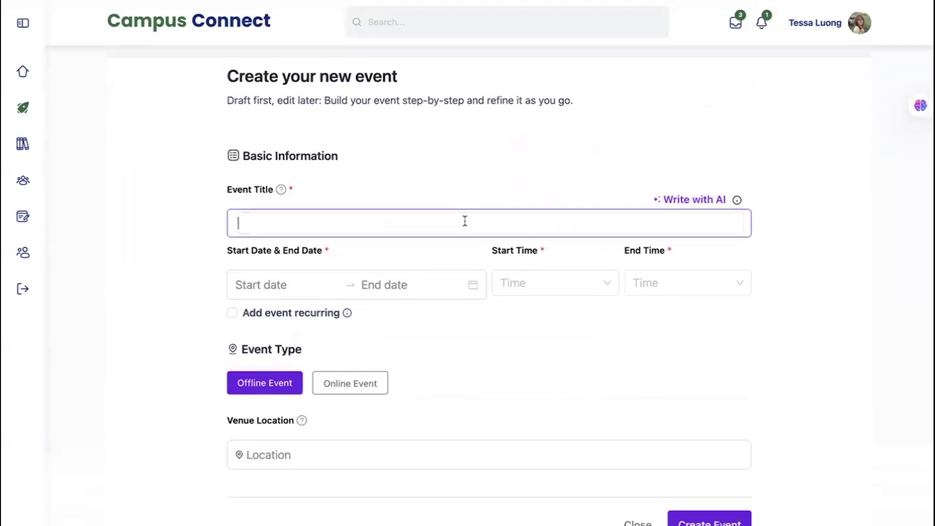
{"action": "type", "text": "Happy New"}
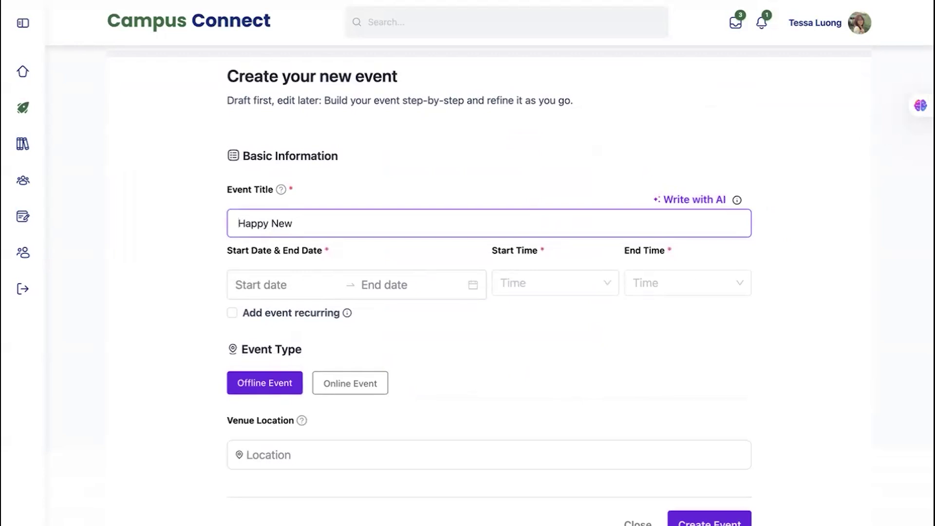
{"action": "type", "text": "unar New YEAR"}
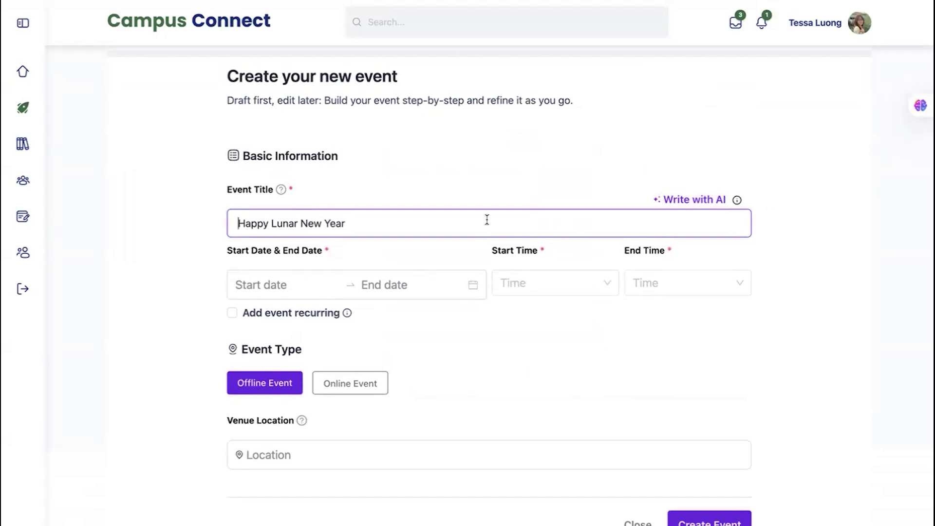
- Set the event's start date to 29/01/2025 and its end date to 31/01/2025
{"action": "left_click", "coordinate": [299, 282]}
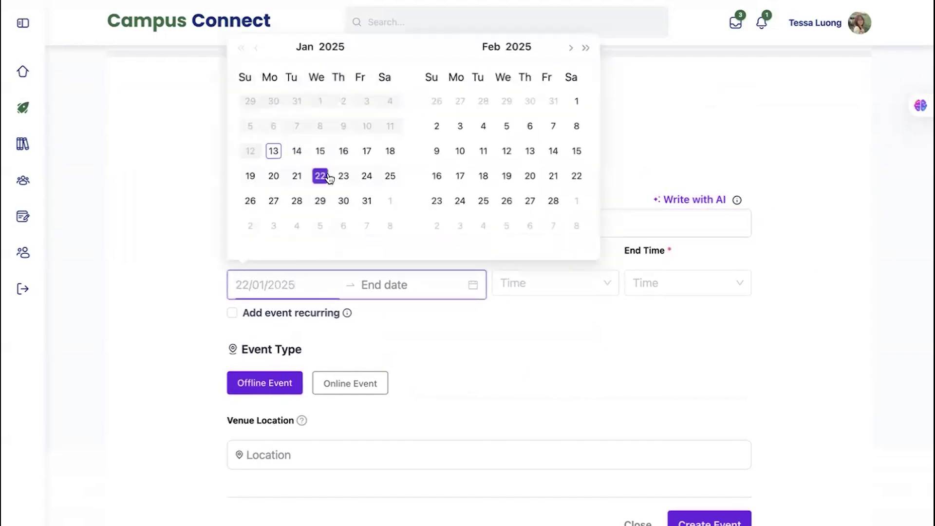
{"action": "left_click", "coordinate": [320, 200]}
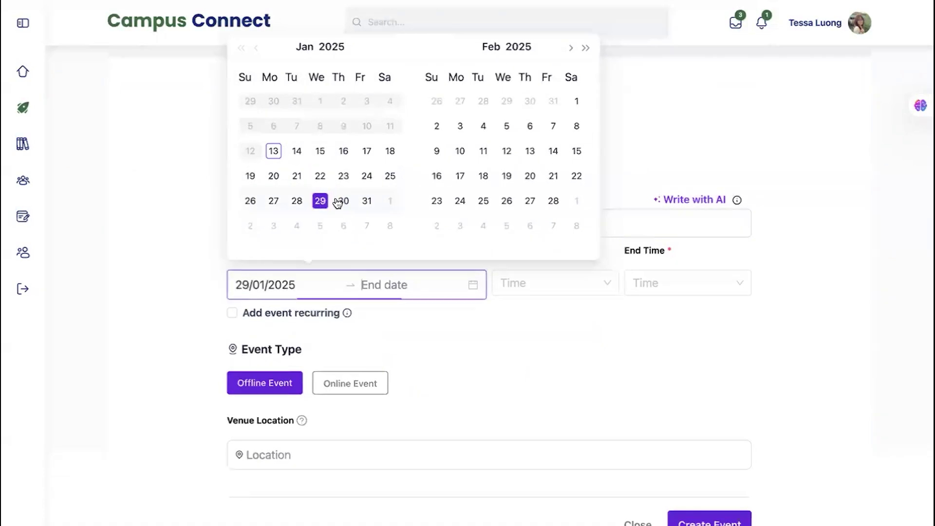
{"action": "left_click", "coordinate": [367, 201]}
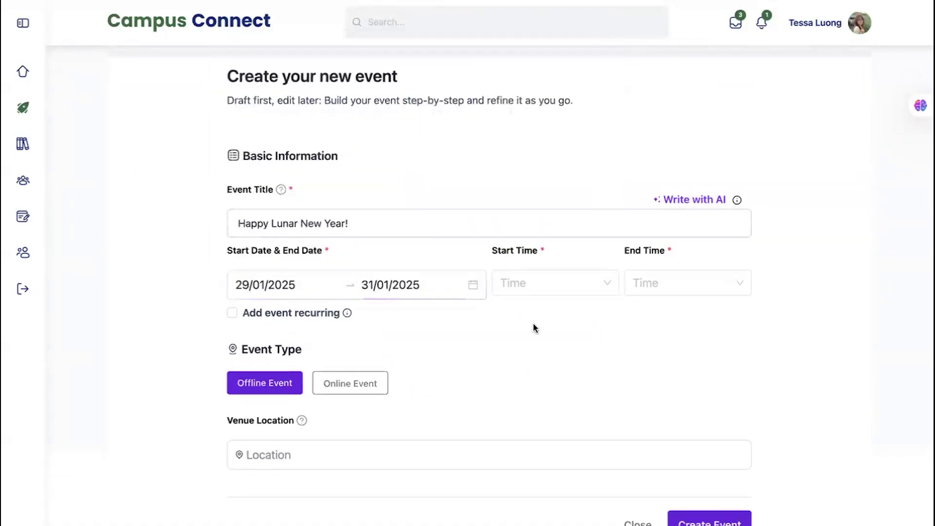
- Change the event's start date to 30/01/2025, keeping 31/01/2025 as the end date
{"action": "left_click", "coordinate": [242, 284]}
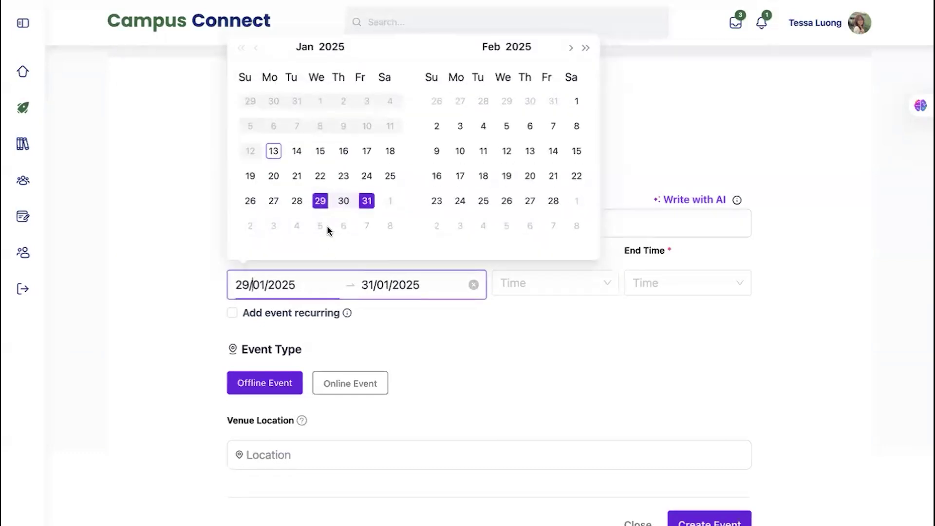
{"action": "left_click", "coordinate": [344, 201]}
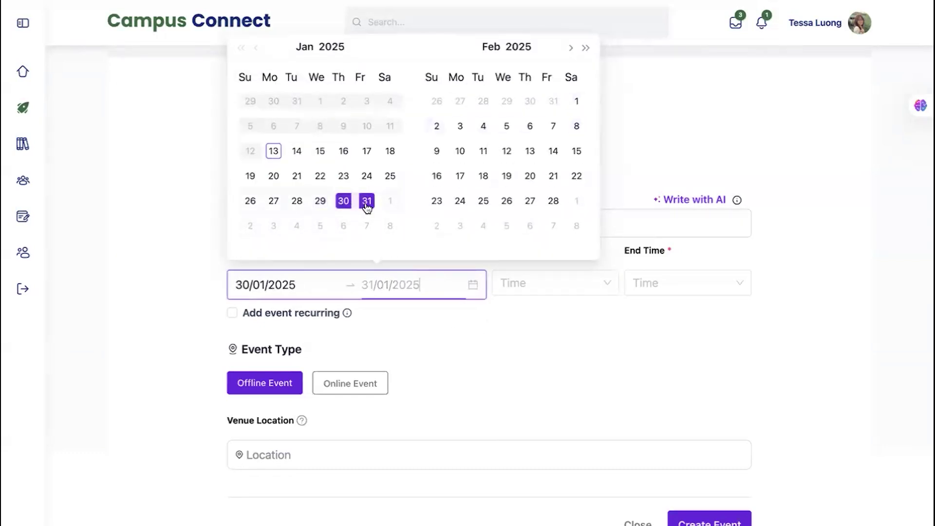
{"action": "left_click", "coordinate": [518, 339]}
- Set the event's start time to 12:00 AM and its end time to 01:10 AM
{"action": "left_click", "coordinate": [571, 283]}
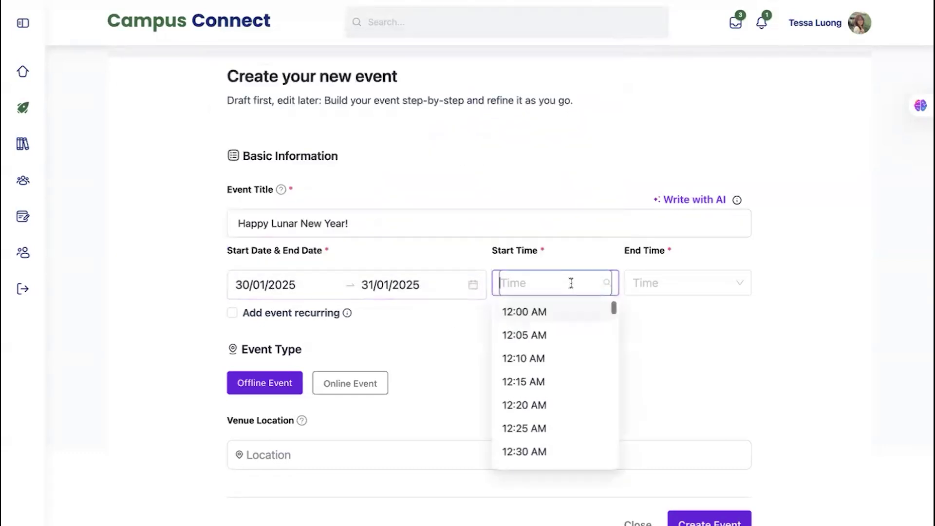
{"action": "left_click", "coordinate": [559, 311]}
{"action": "left_click", "coordinate": [682, 283]}
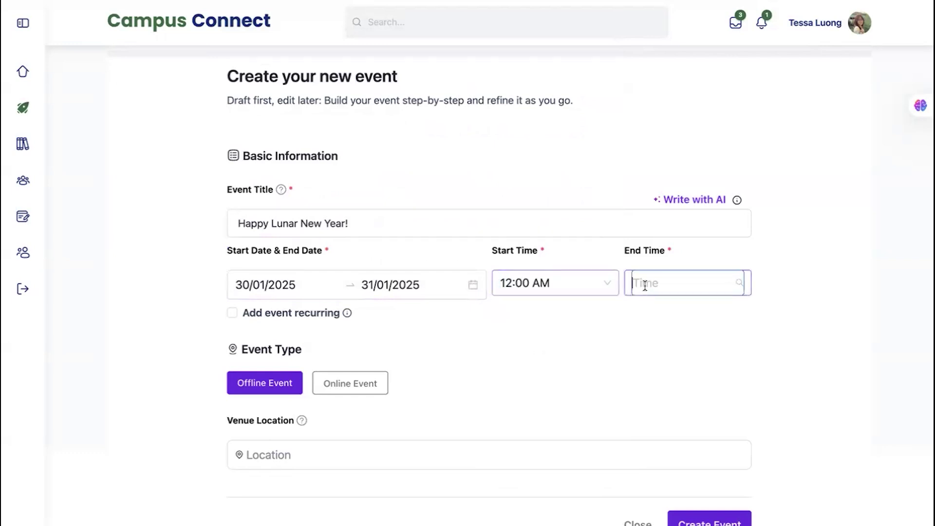
{"action": "scroll", "coordinate": [682, 436], "scroll_direction": "down", "scroll_amount": 5}
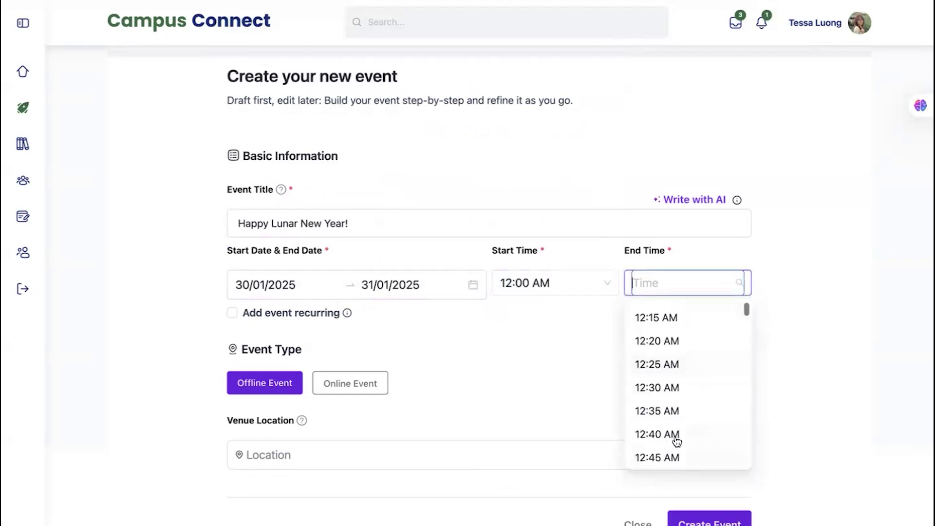
{"action": "left_click", "coordinate": [674, 341]}
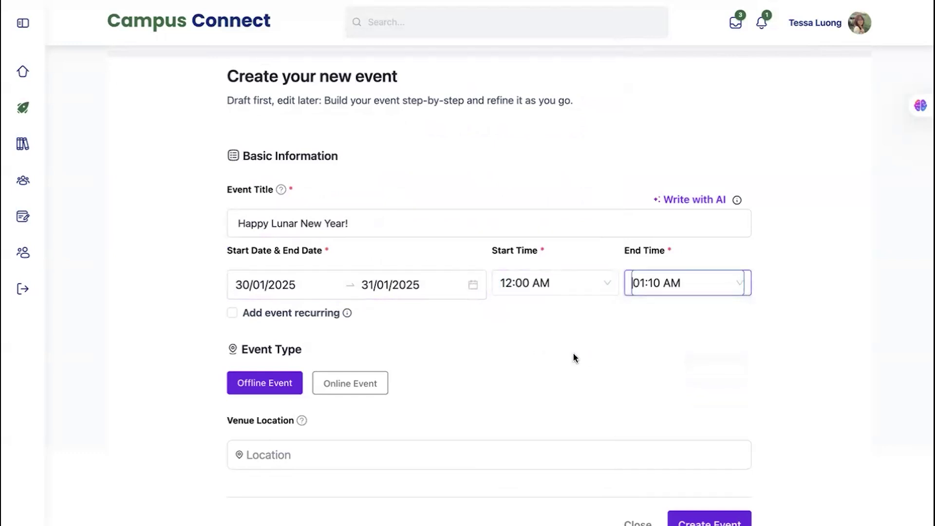
- Choose AB Lobby as the venue location of the offline event and create the event
{"action": "scroll", "coordinate": [574, 355], "scroll_direction": "down", "scroll_amount": 1}
{"action": "left_click", "coordinate": [373, 382]}
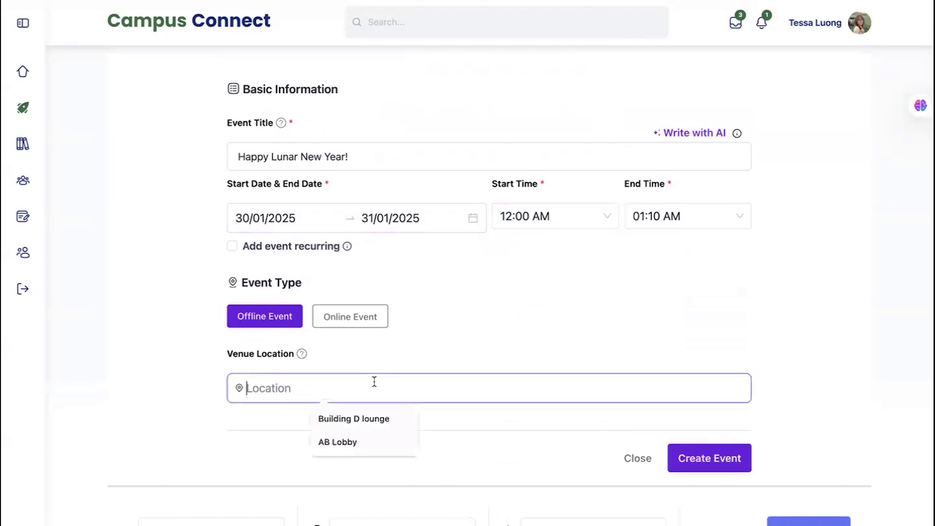
{"action": "left_click", "coordinate": [373, 440]}
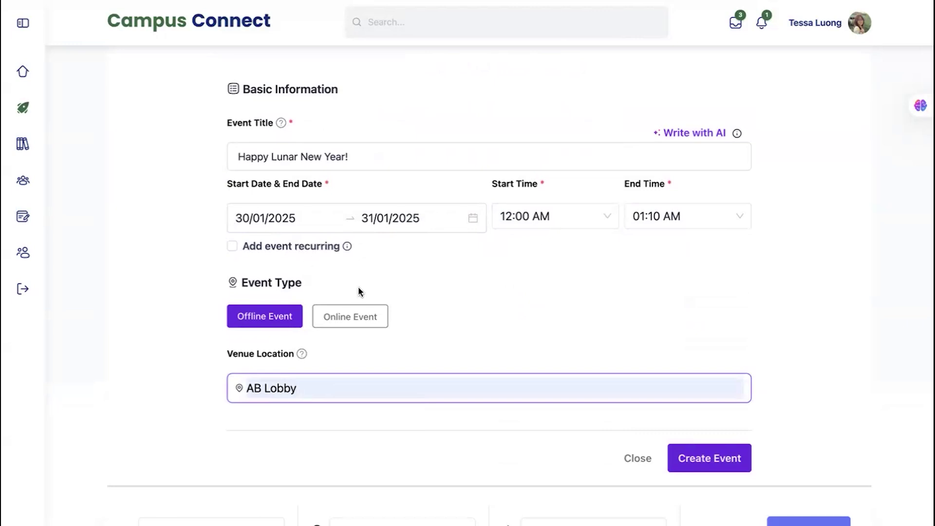
{"action": "scroll", "coordinate": [480, 309], "scroll_direction": "up", "scroll_amount": 1}
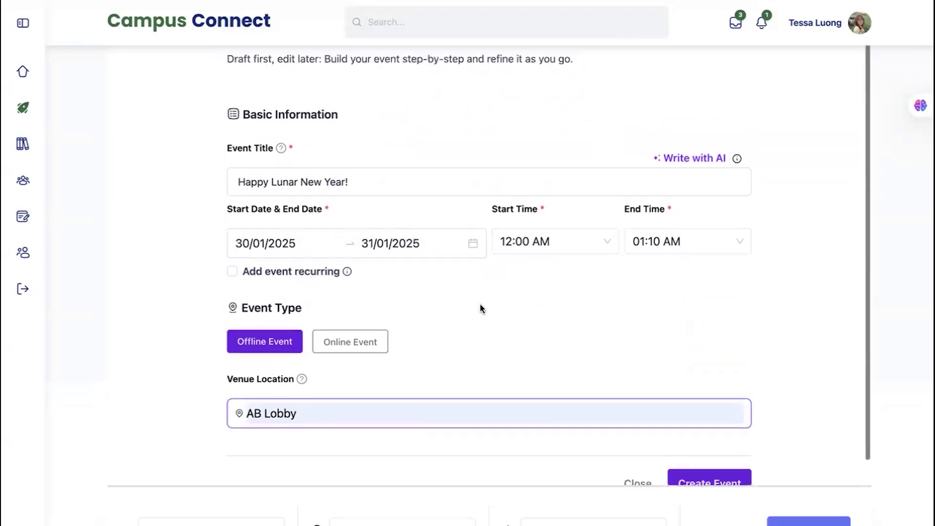
{"action": "scroll", "coordinate": [480, 307], "scroll_direction": "down", "scroll_amount": 1}
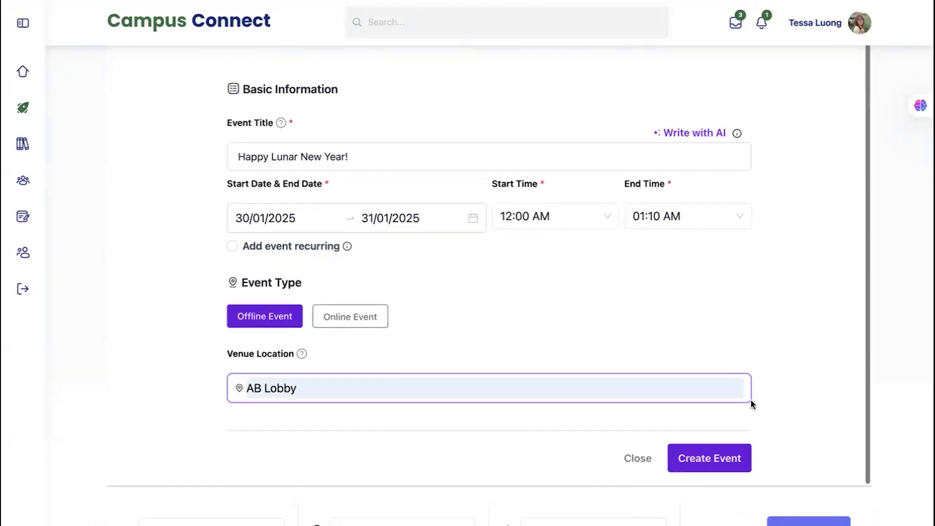
{"action": "left_click", "coordinate": [706, 453]}
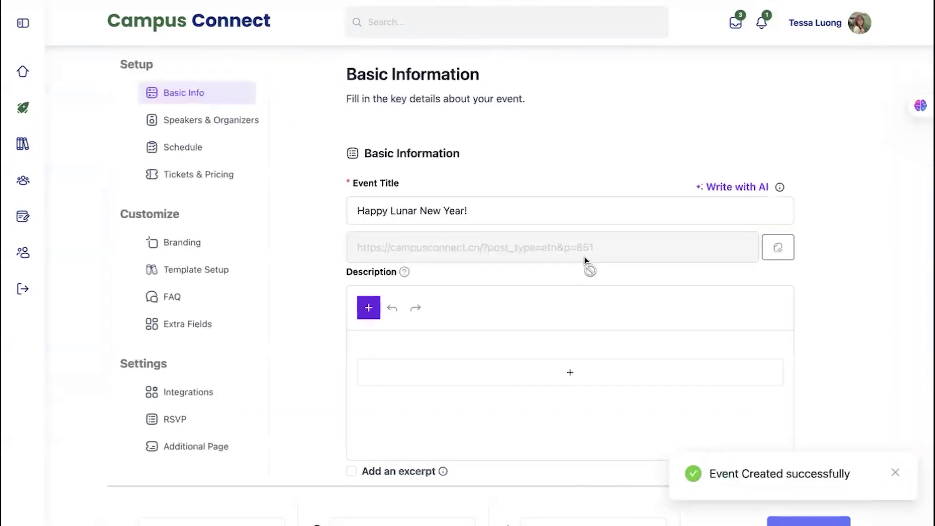
- Look over the new event's setup, customization and settings sections and its Basic Information form
{"action": "scroll", "coordinate": [585, 260], "scroll_direction": "up", "scroll_amount": 5}
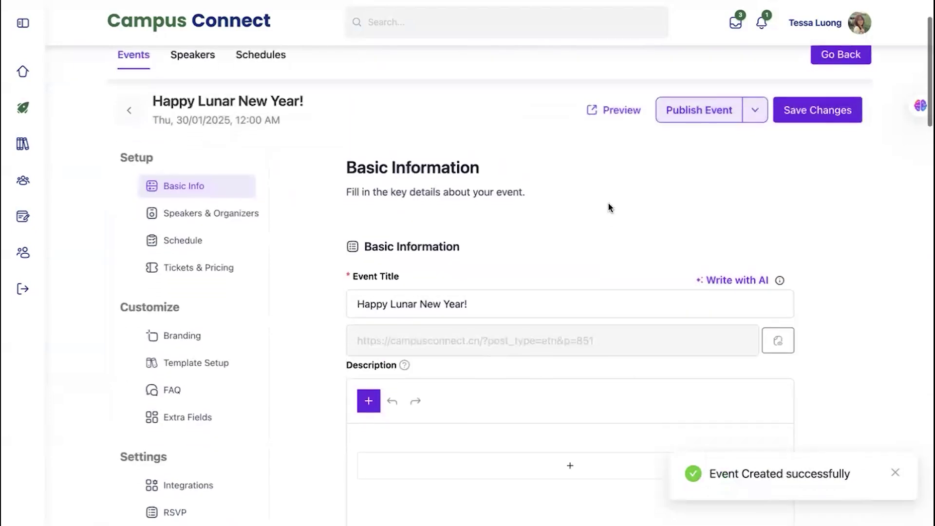
{"action": "scroll", "coordinate": [608, 207], "scroll_direction": "down", "scroll_amount": 3}
{"action": "scroll", "coordinate": [266, 214], "scroll_direction": "down", "scroll_amount": 2}
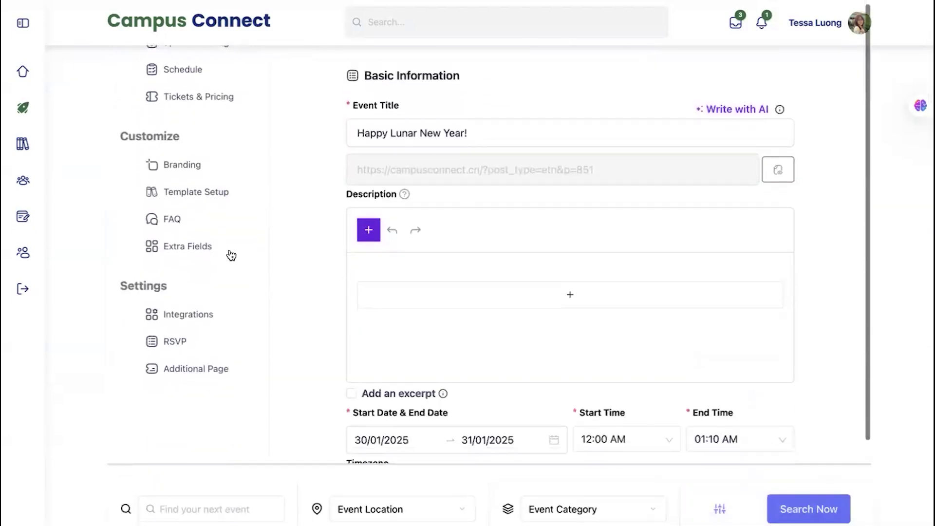
{"action": "scroll", "coordinate": [343, 203], "scroll_direction": "up", "scroll_amount": 3}
{"action": "scroll", "coordinate": [343, 203], "scroll_direction": "down", "scroll_amount": 3}
{"action": "scroll", "coordinate": [342, 200], "scroll_direction": "up", "scroll_amount": 2}
{"action": "scroll", "coordinate": [343, 202], "scroll_direction": "down", "scroll_amount": 2}
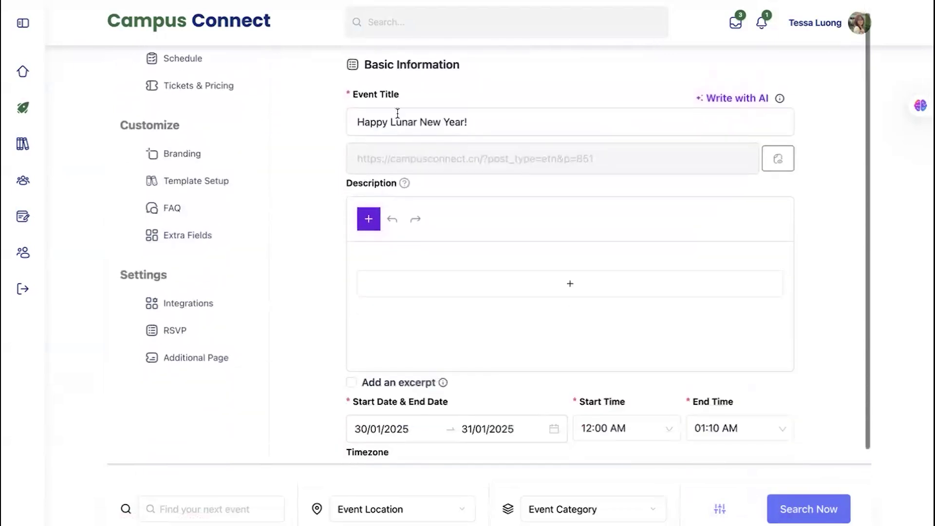
- Insert the red "Happy Lunar New Year 2025" banner from the media library as an image block in the event description
{"action": "left_click", "coordinate": [553, 295]}
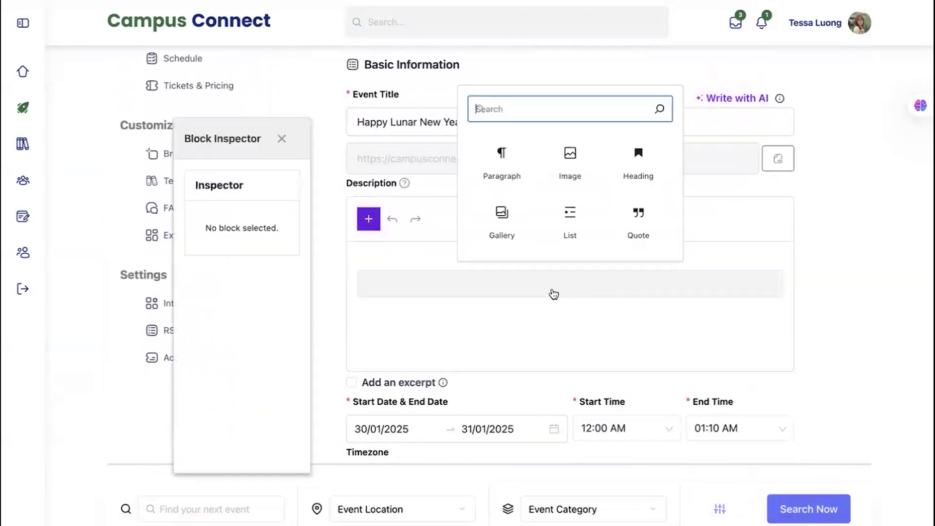
{"action": "left_click", "coordinate": [580, 154]}
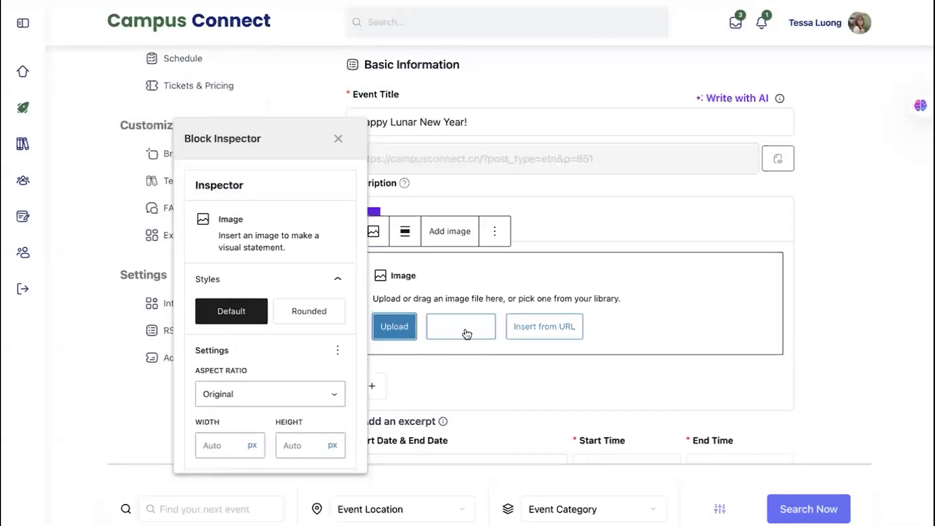
{"action": "left_click", "coordinate": [463, 329]}
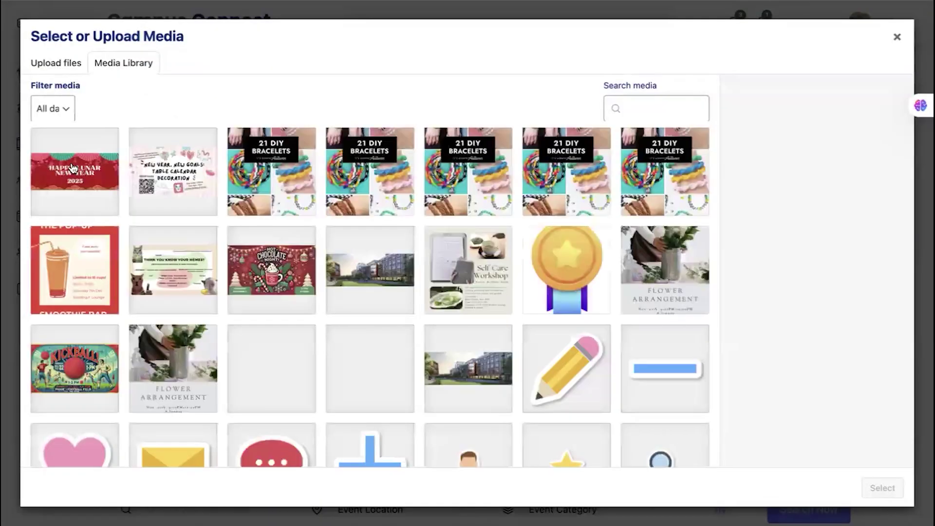
{"action": "left_click", "coordinate": [73, 168]}
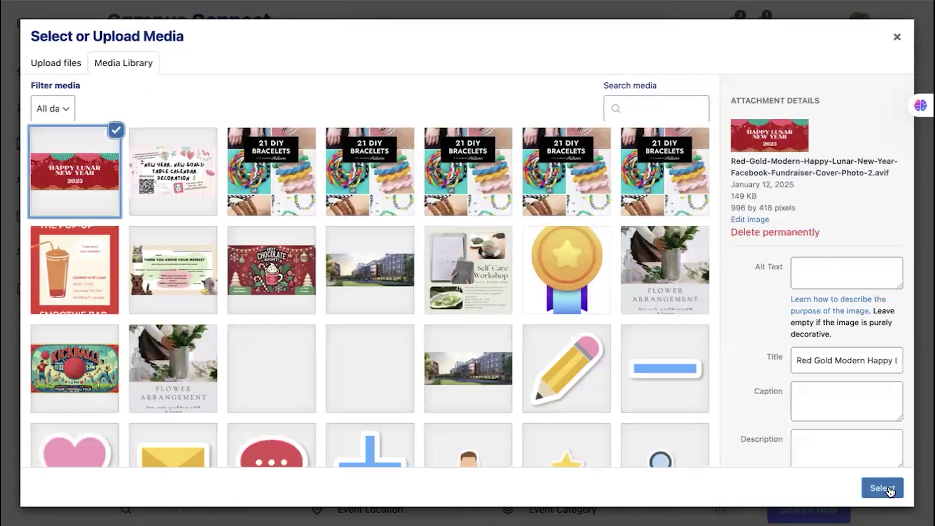
{"action": "left_click", "coordinate": [890, 489]}
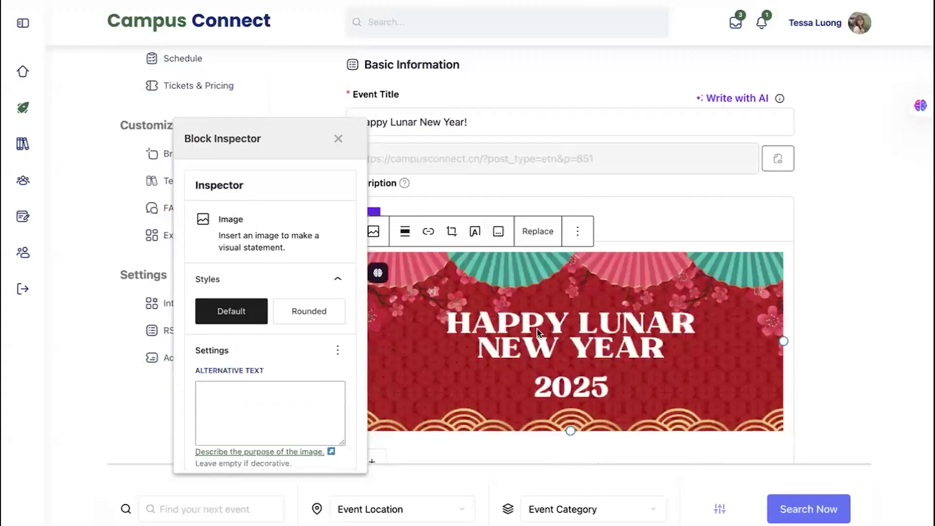
- Add a paragraph block directly below the banner image in the event description
{"action": "scroll", "coordinate": [536, 360], "scroll_direction": "down", "scroll_amount": 3}
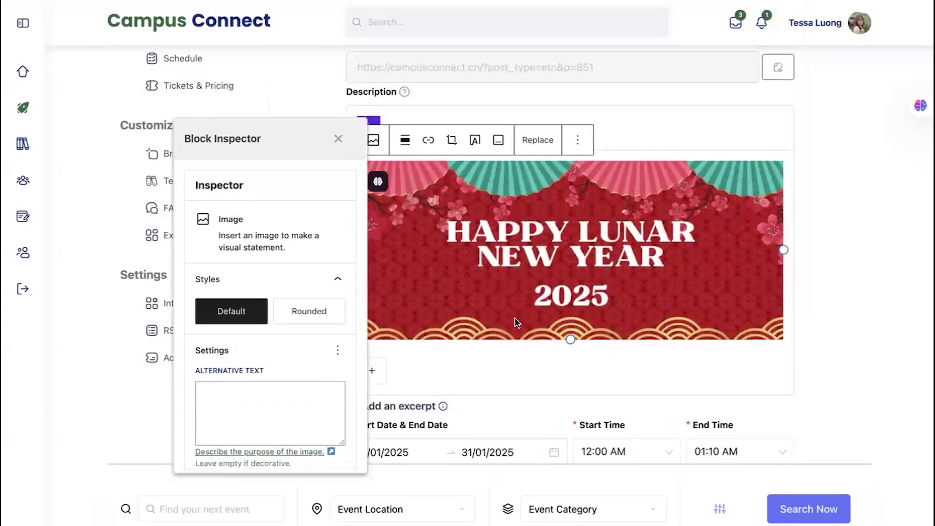
{"action": "left_click", "coordinate": [372, 371]}
{"action": "scroll", "coordinate": [467, 399], "scroll_direction": "down", "scroll_amount": 2}
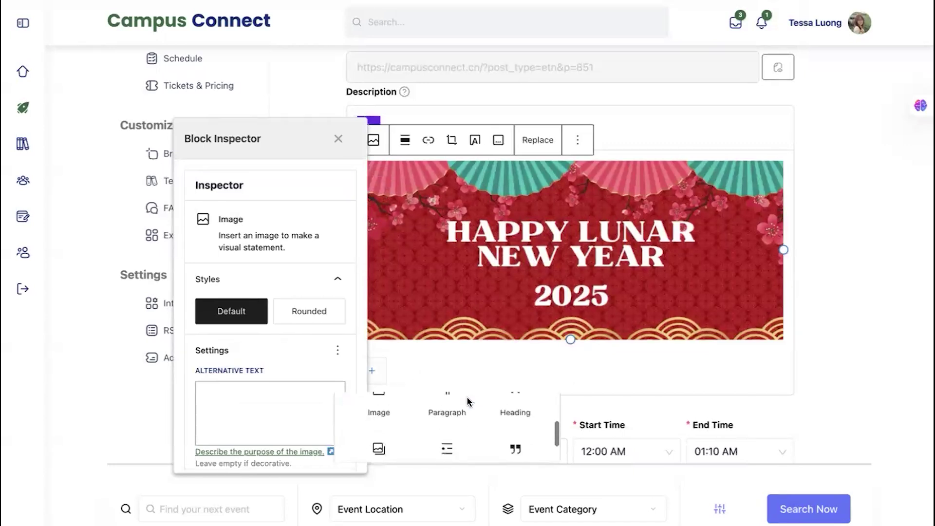
{"action": "left_click", "coordinate": [444, 424]}
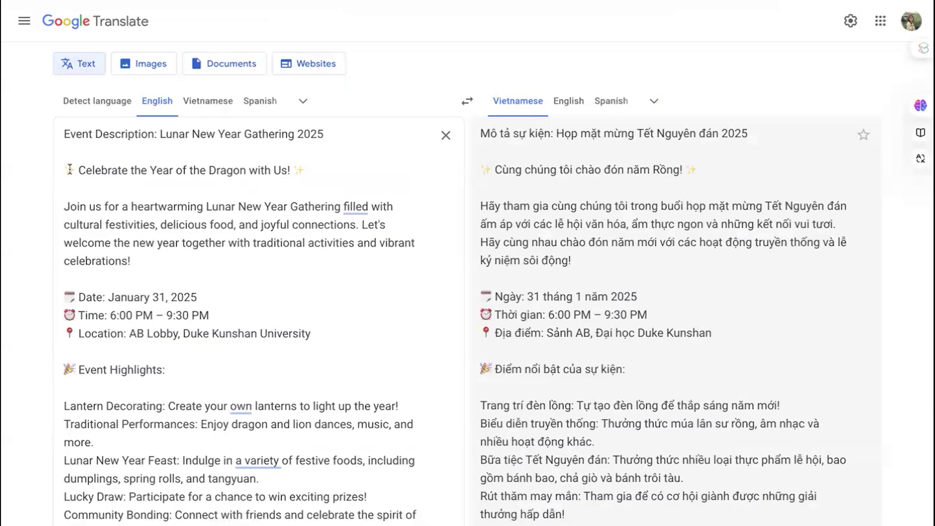
- Switch to Google Translate, remove the "Event Description: Lunar New Year Gathering 2025" line, and copy the remaining English text into the description paragraph
{"action": "triple_click", "coordinate": [89, 139]}
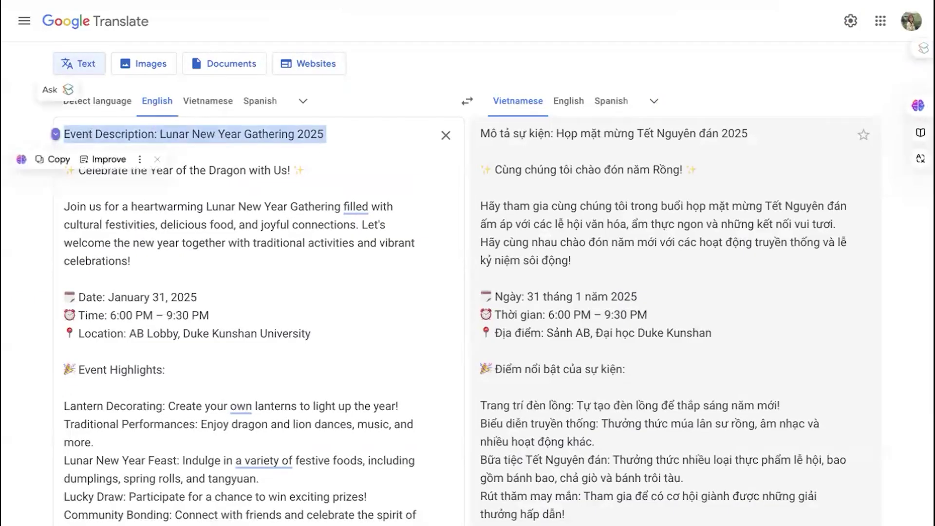
{"action": "key", "text": "BackSpace"}
{"action": "key", "text": "ctrl+a"}
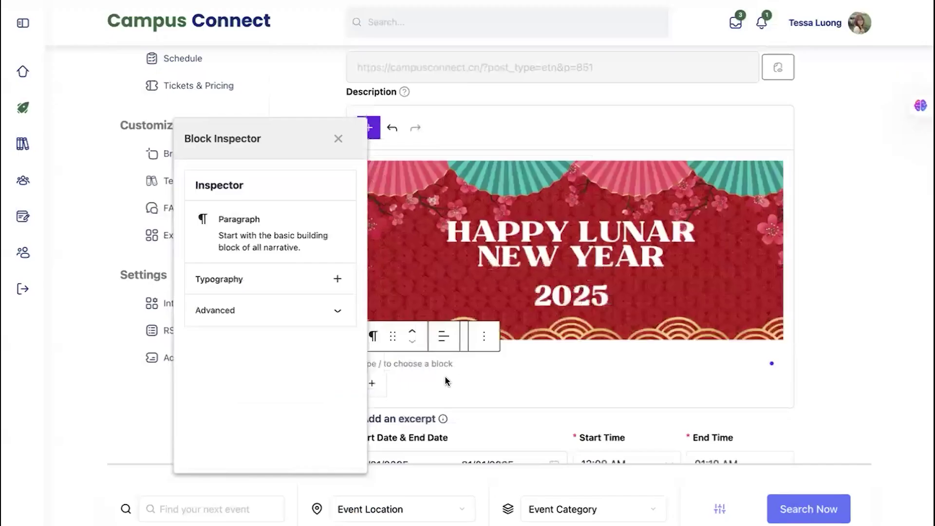
{"action": "key", "text": "ctrl+v"}
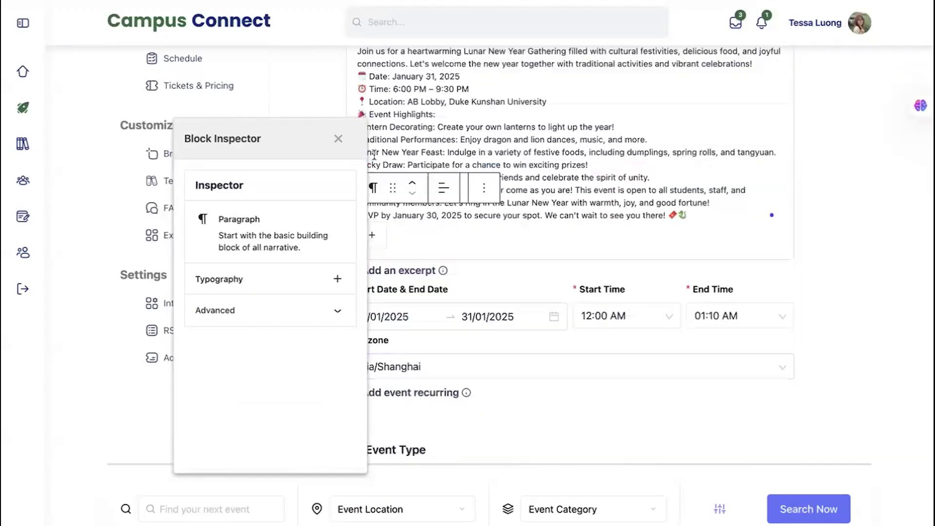
- Review the pasted description and the date, time, timezone and event type fields, closing the block inspector
{"action": "scroll", "coordinate": [452, 144], "scroll_direction": "up", "scroll_amount": 1}
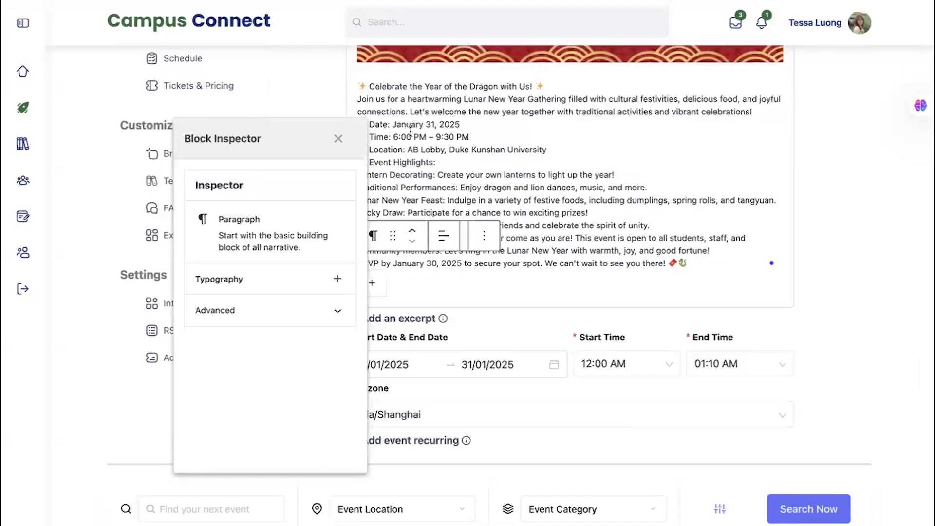
{"action": "left_click_drag", "start_coordinate": [482, 134], "coordinate": [393, 135]}
{"action": "left_click", "coordinate": [636, 181]}
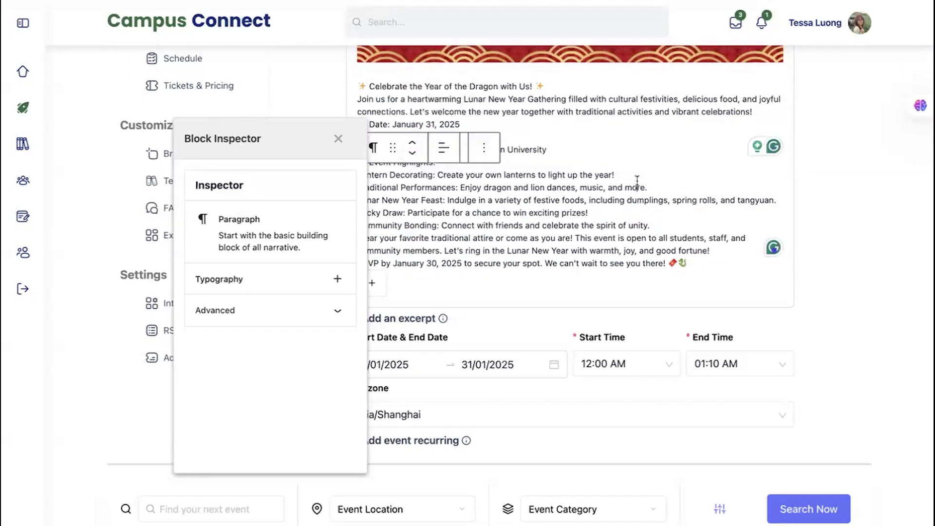
{"action": "scroll", "coordinate": [637, 181], "scroll_direction": "down", "scroll_amount": 2}
{"action": "left_click", "coordinate": [338, 139]}
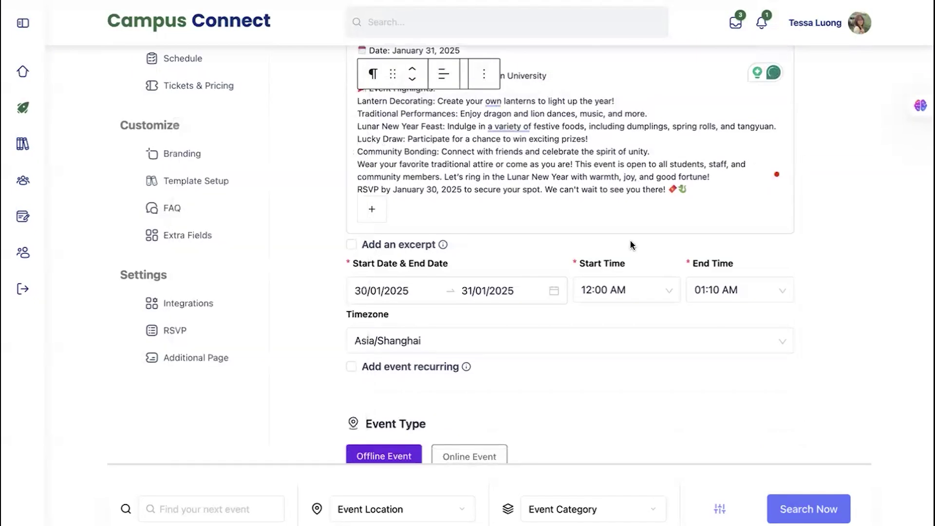
{"action": "scroll", "coordinate": [630, 241], "scroll_direction": "down", "scroll_amount": 1}
{"action": "scroll", "coordinate": [631, 240], "scroll_direction": "up", "scroll_amount": 2}
{"action": "scroll", "coordinate": [591, 250], "scroll_direction": "down", "scroll_amount": 3}
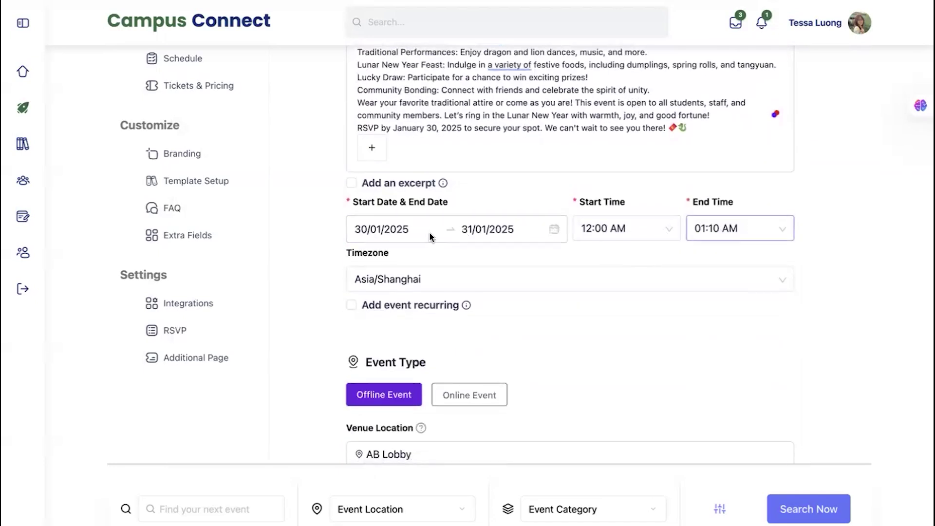
{"action": "scroll", "coordinate": [403, 282], "scroll_direction": "down", "scroll_amount": 1}
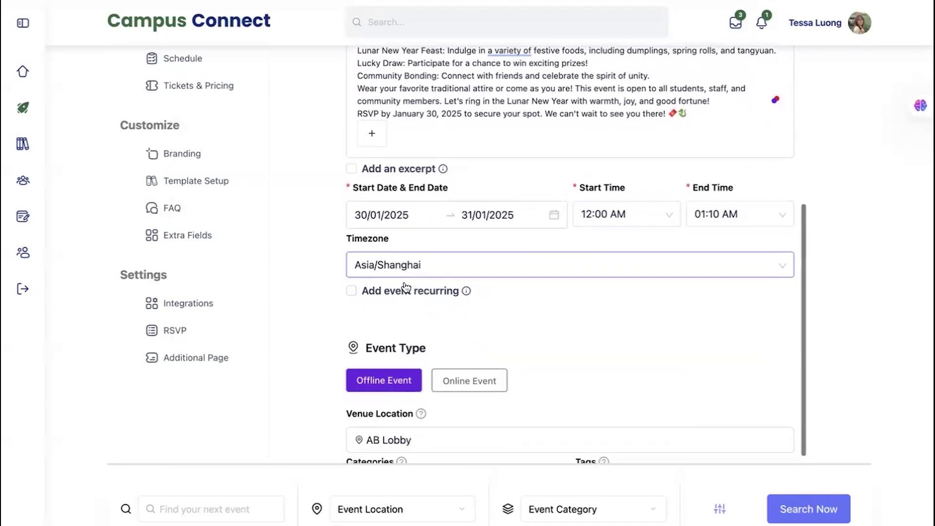
- Read the excerpt option's hint and examine the short summaries on the Hot Chocolate Night, Pop-up Smoothie Bar and Table Calendar Decoration event cards
{"action": "mouse_move", "coordinate": [443, 172]}
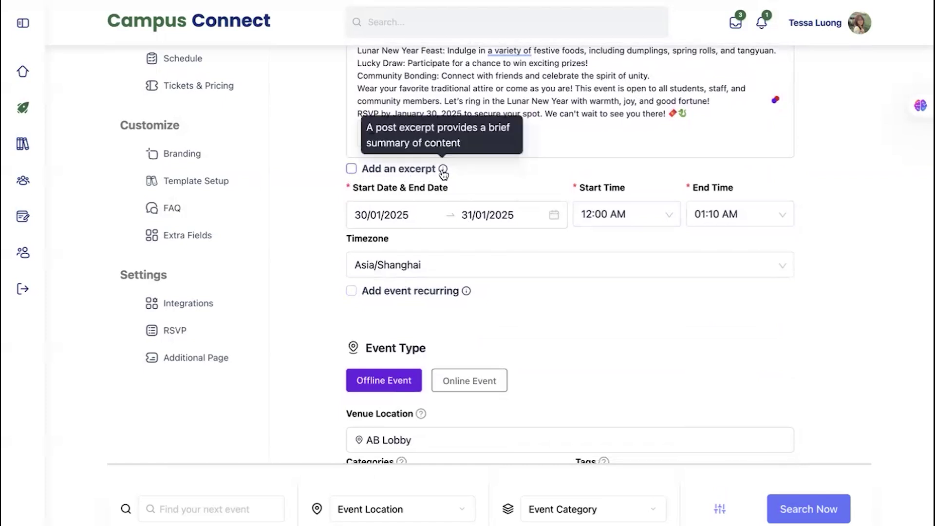
{"action": "scroll", "coordinate": [516, 457], "scroll_direction": "down", "scroll_amount": 15}
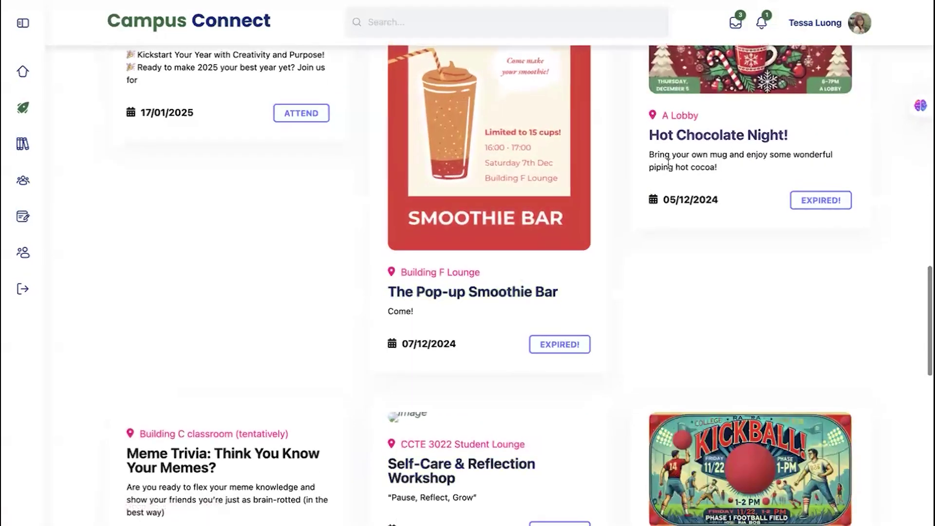
{"action": "left_click_drag", "start_coordinate": [655, 155], "coordinate": [629, 216]}
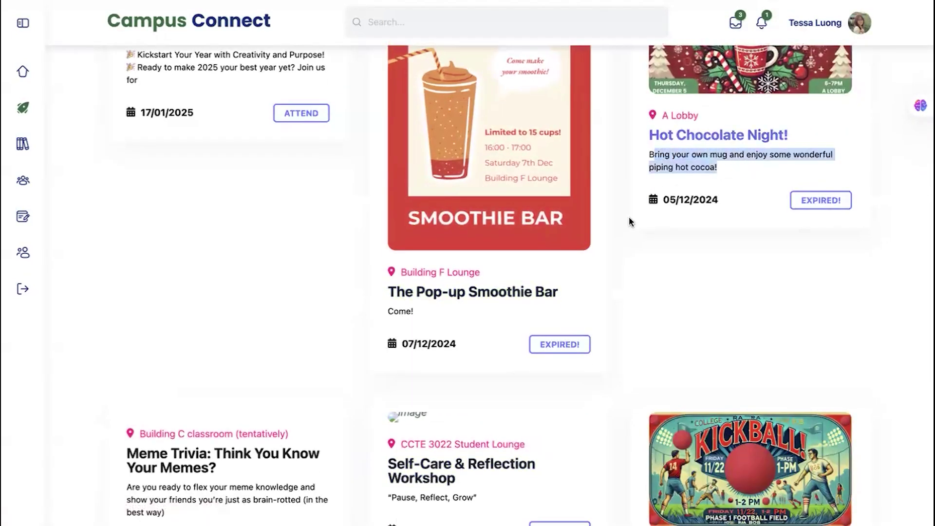
{"action": "double_click", "coordinate": [395, 312]}
{"action": "scroll", "coordinate": [298, 296], "scroll_direction": "up", "scroll_amount": 3}
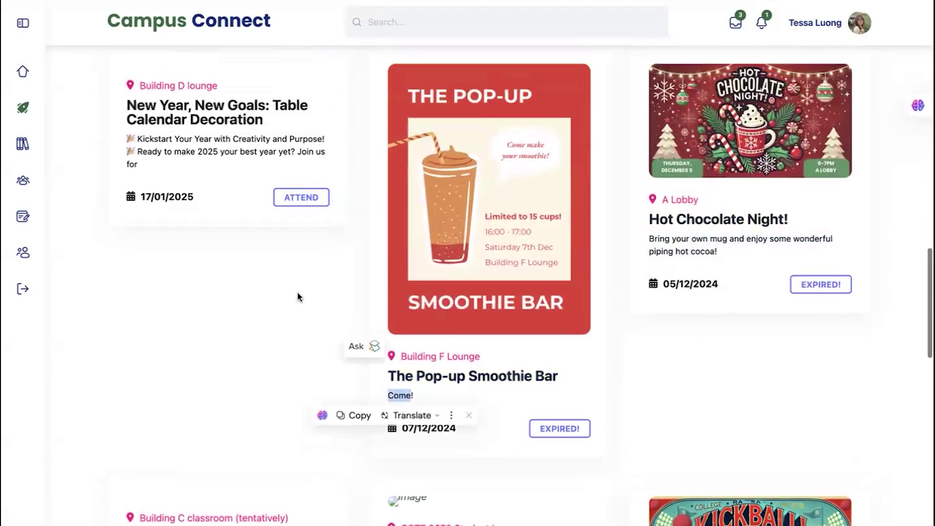
{"action": "left_click_drag", "start_coordinate": [145, 180], "coordinate": [126, 167]}
{"action": "scroll", "coordinate": [126, 171], "scroll_direction": "up", "scroll_amount": 15}
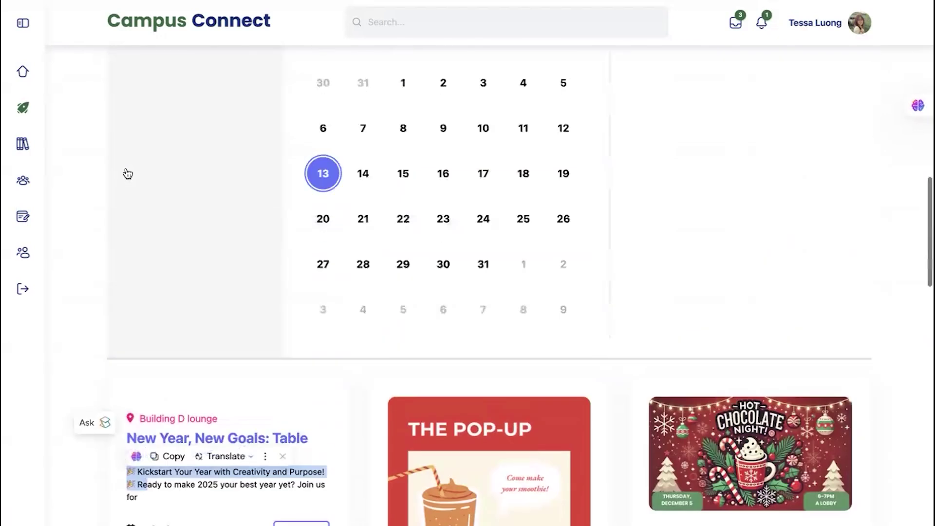
{"action": "scroll", "coordinate": [125, 170], "scroll_direction": "up", "scroll_amount": 5}
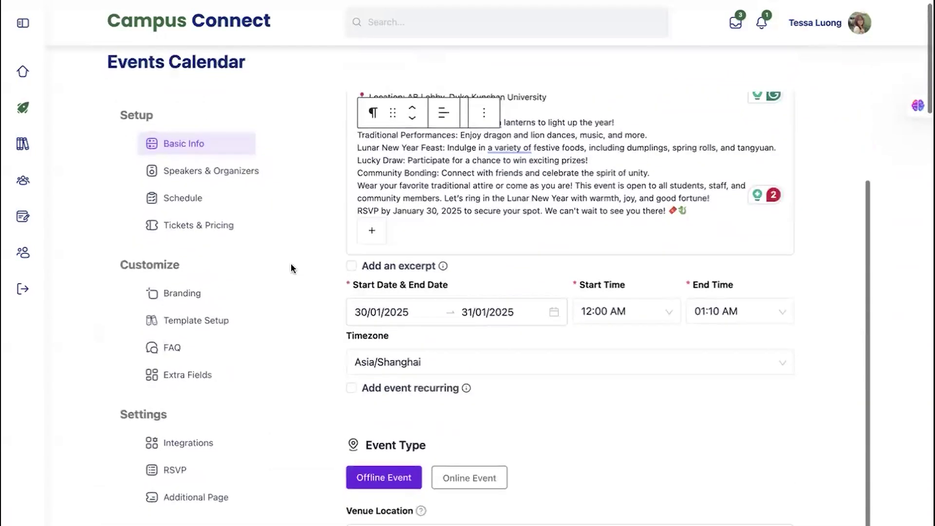
- Enable the excerpt and fill it with the description's opening line, "Celebrate the Year of the Dragon with Us!"
{"action": "left_click", "coordinate": [351, 266]}
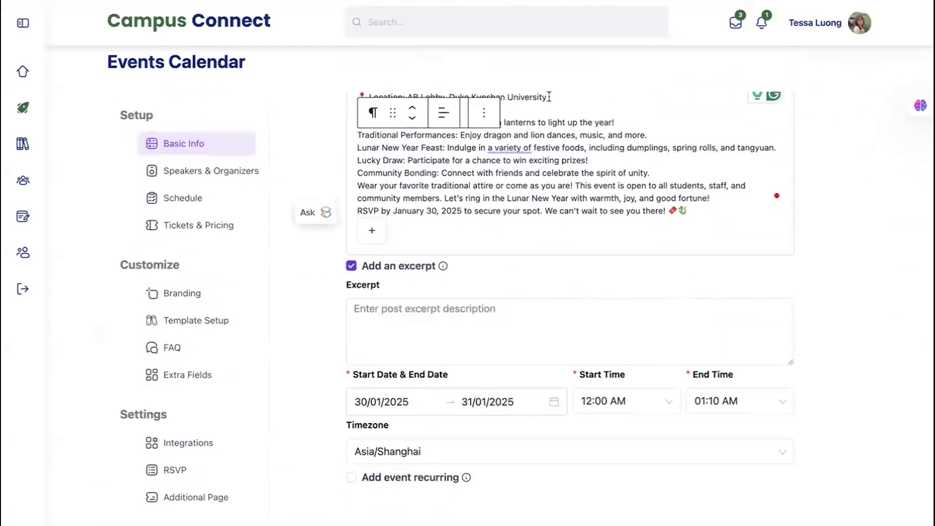
{"action": "scroll", "coordinate": [545, 128], "scroll_direction": "up", "scroll_amount": 5}
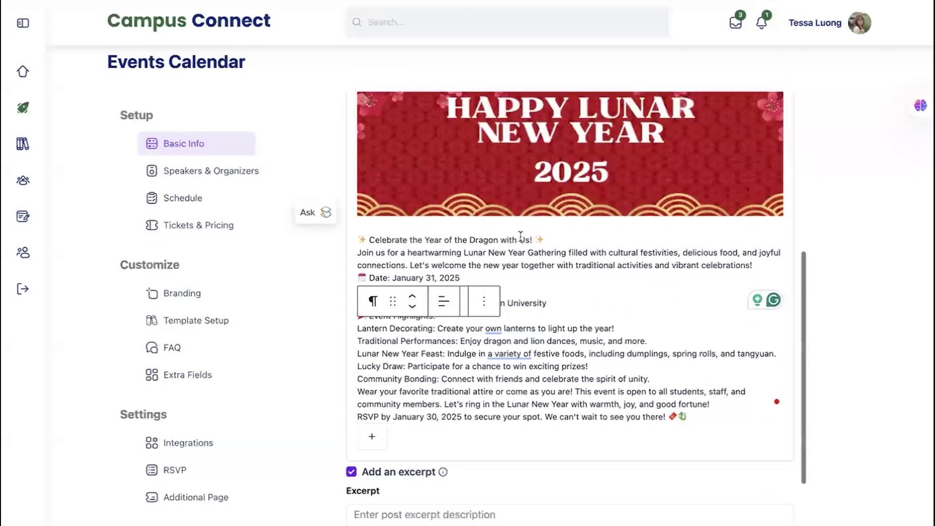
{"action": "triple_click", "coordinate": [520, 239]}
{"action": "key", "text": "ctrl+c"}
{"action": "scroll", "coordinate": [535, 355], "scroll_direction": "down", "scroll_amount": 3}
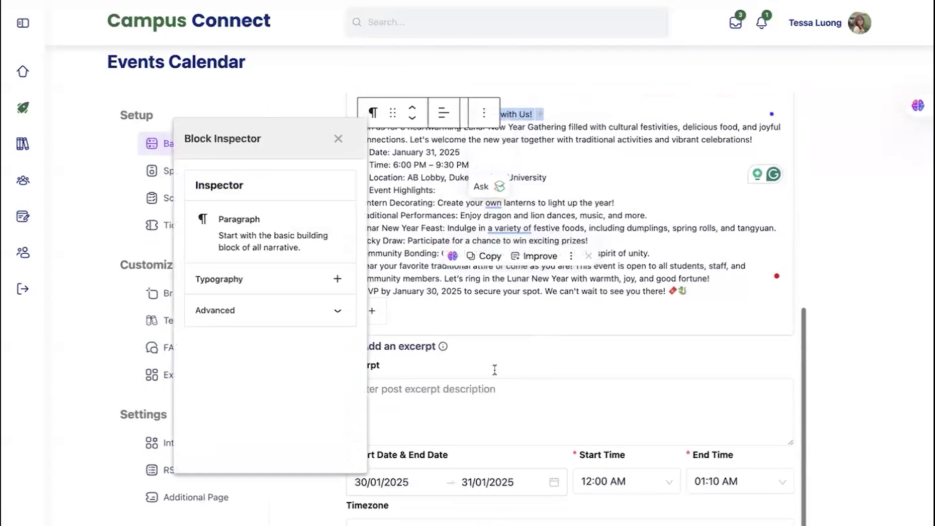
{"action": "scroll", "coordinate": [475, 404], "scroll_direction": "down", "scroll_amount": 1}
{"action": "left_click", "coordinate": [439, 346]}
{"action": "key", "text": "ctrl+v"}
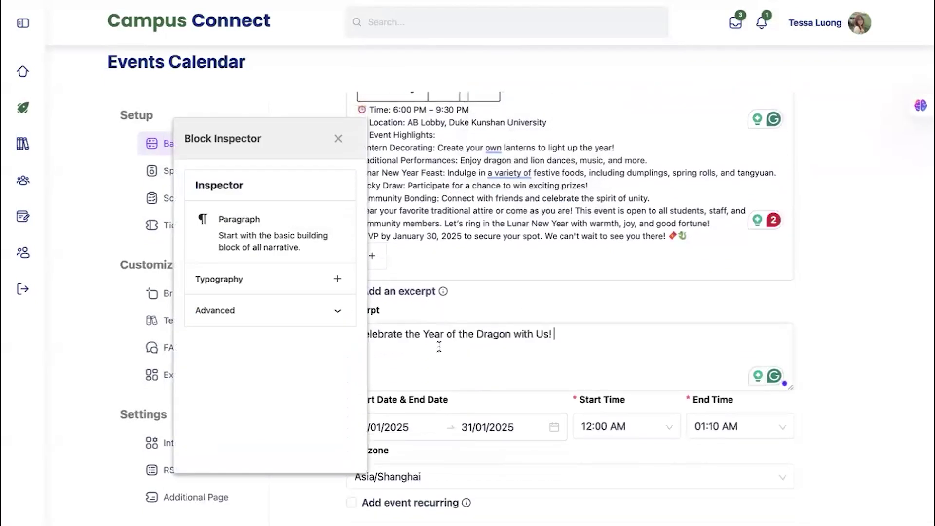
{"action": "left_click", "coordinate": [336, 146]}
- Examine the new category form and its parent category options, and close it without adding a category
{"action": "scroll", "coordinate": [443, 366], "scroll_direction": "down", "scroll_amount": 7}
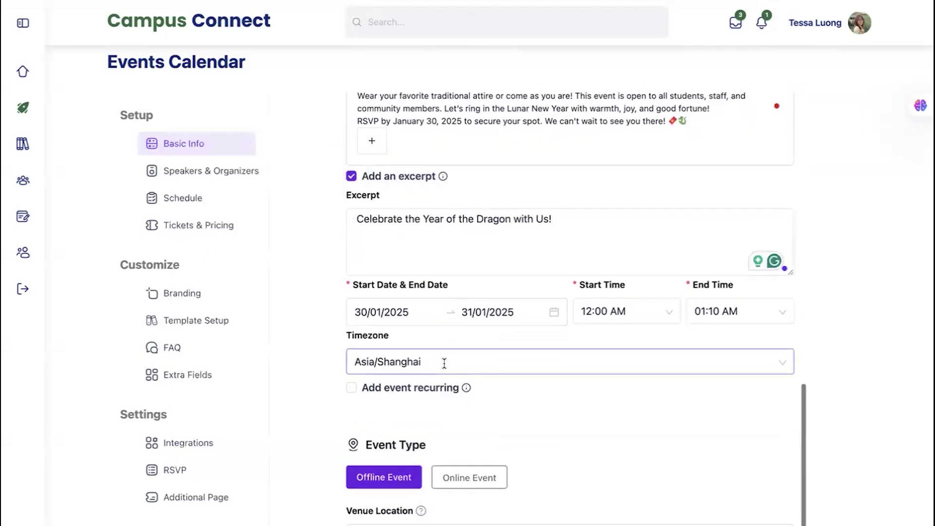
{"action": "left_click", "coordinate": [458, 332]}
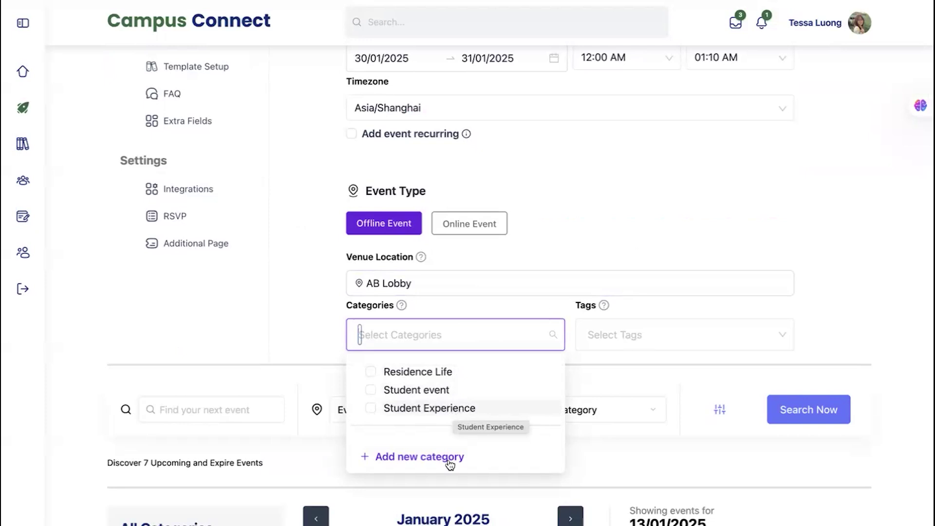
{"action": "left_click", "coordinate": [417, 456]}
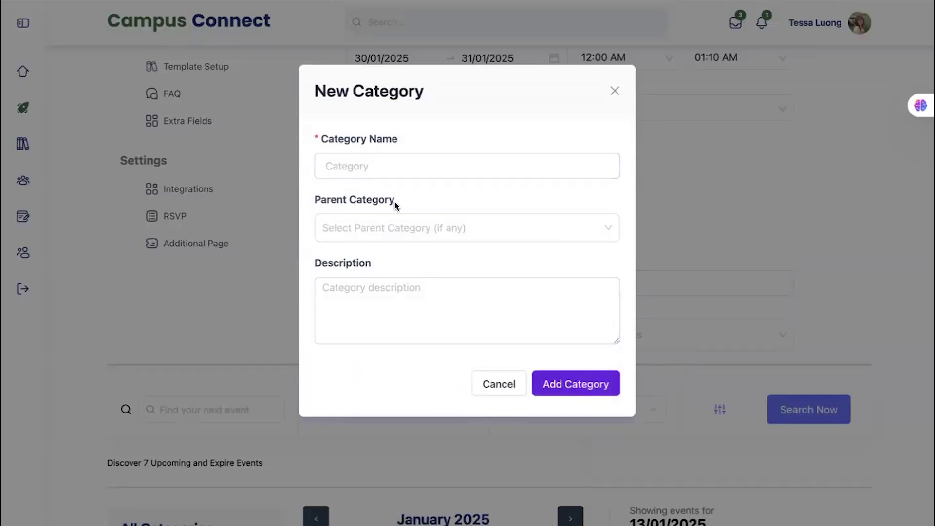
{"action": "left_click", "coordinate": [434, 226]}
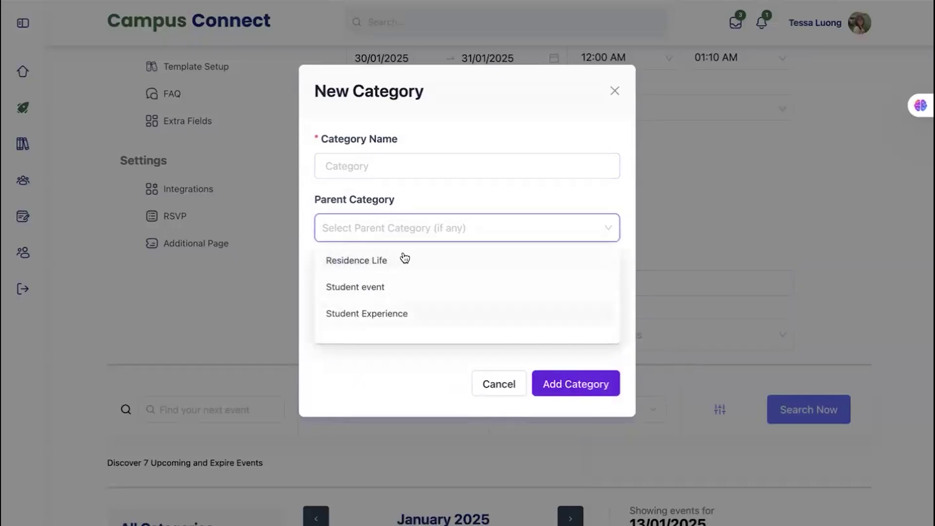
{"action": "left_click", "coordinate": [395, 373]}
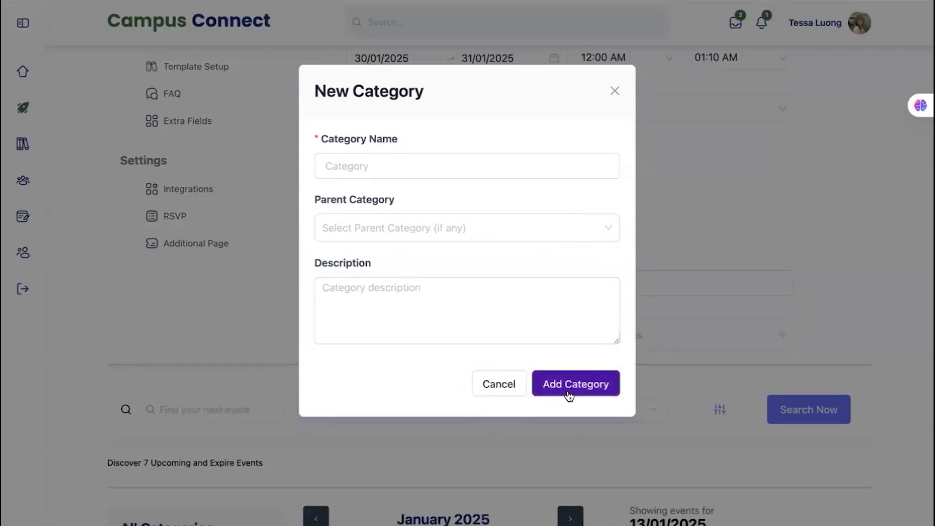
{"action": "left_click", "coordinate": [615, 91]}
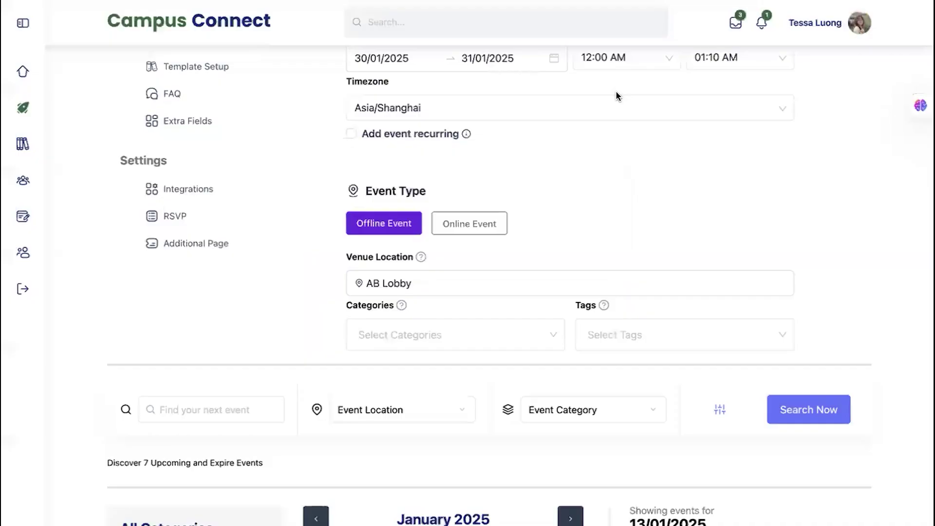
- Assign the Student Experience category and the Social tag to the event
{"action": "left_click", "coordinate": [503, 335]}
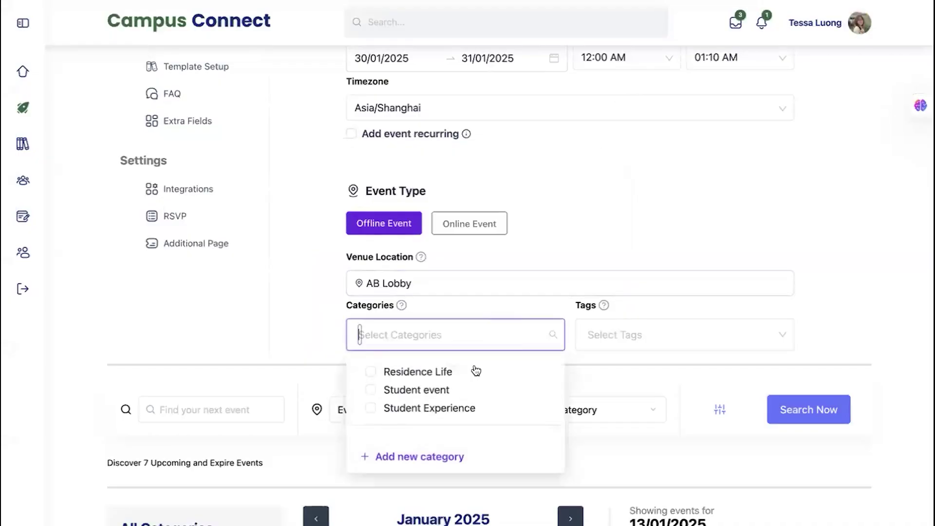
{"action": "left_click", "coordinate": [439, 409]}
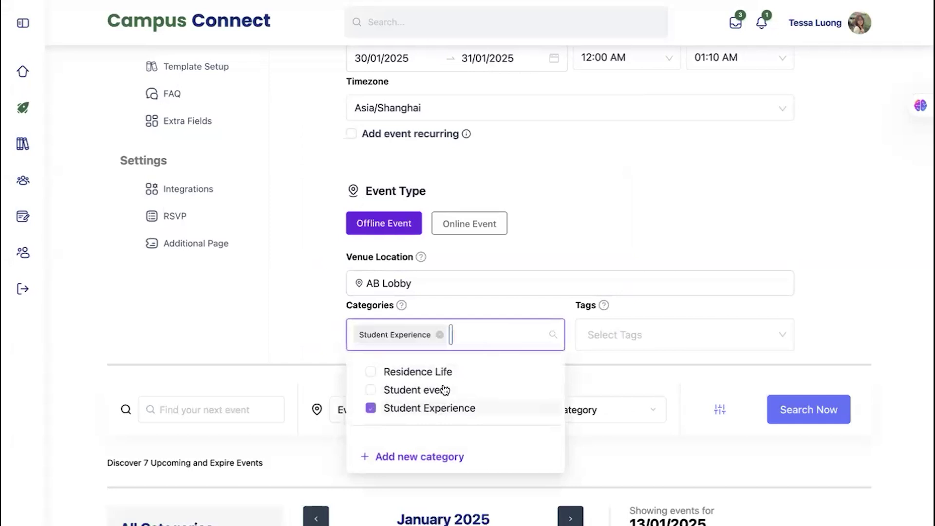
{"action": "left_click", "coordinate": [690, 337]}
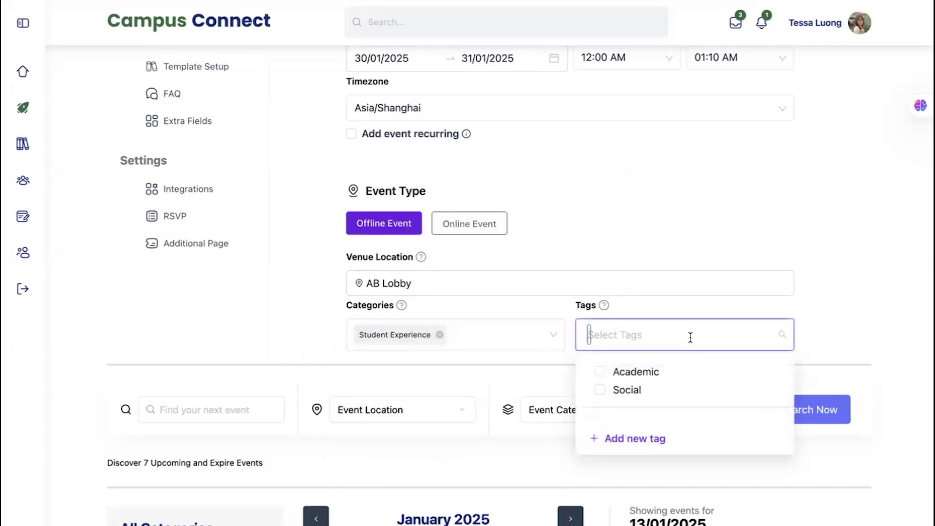
{"action": "left_click", "coordinate": [625, 389]}
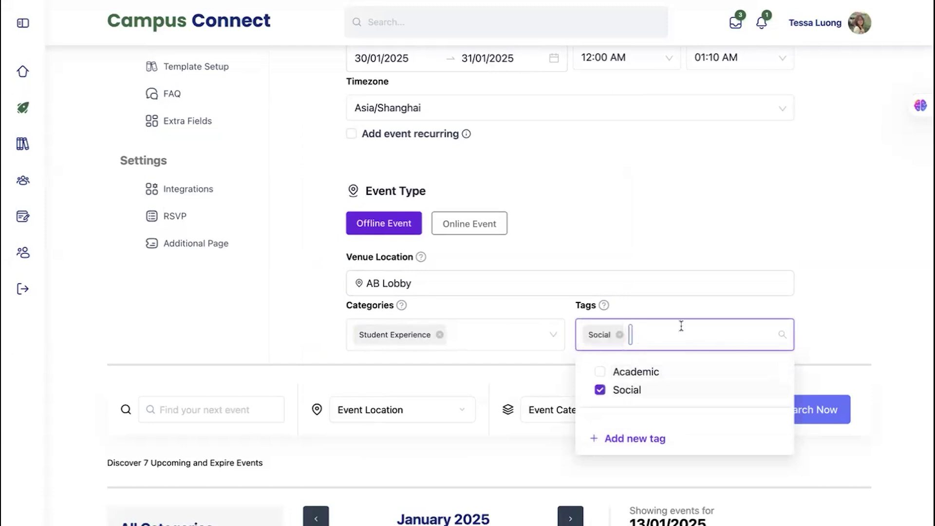
{"action": "left_click", "coordinate": [831, 307]}
{"action": "left_click", "coordinate": [692, 340]}
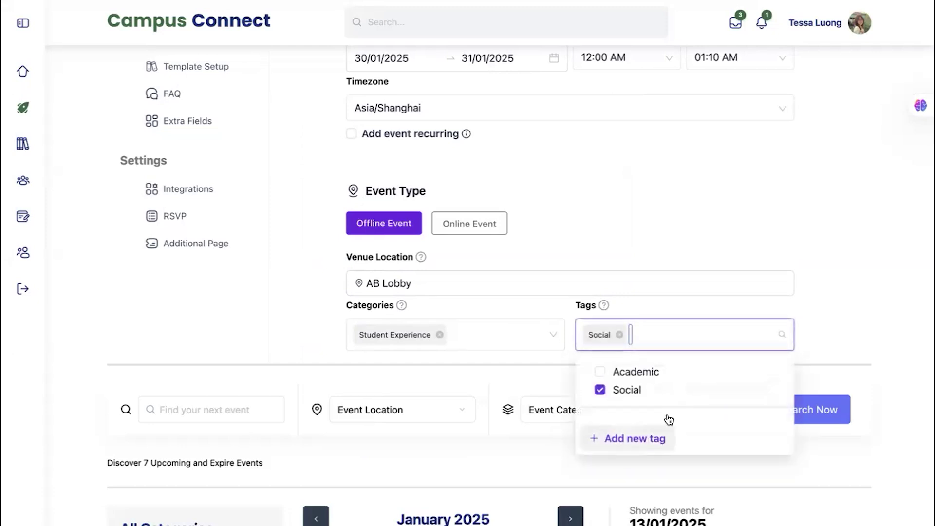
{"action": "left_click", "coordinate": [832, 267]}
- Start a new ticket for the event, naming it RSVP and setting the number of tickets to 30
{"action": "scroll", "coordinate": [722, 199], "scroll_direction": "down", "scroll_amount": 2}
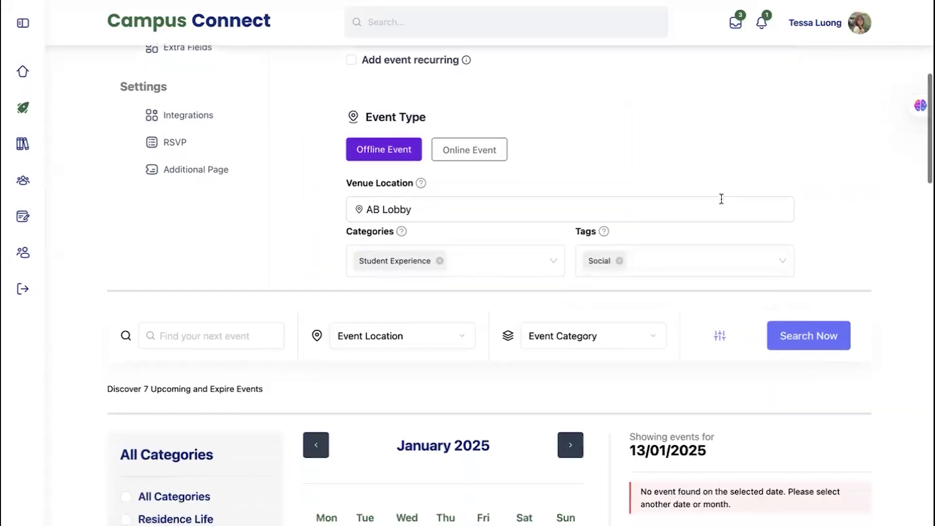
{"action": "scroll", "coordinate": [722, 198], "scroll_direction": "up", "scroll_amount": 10}
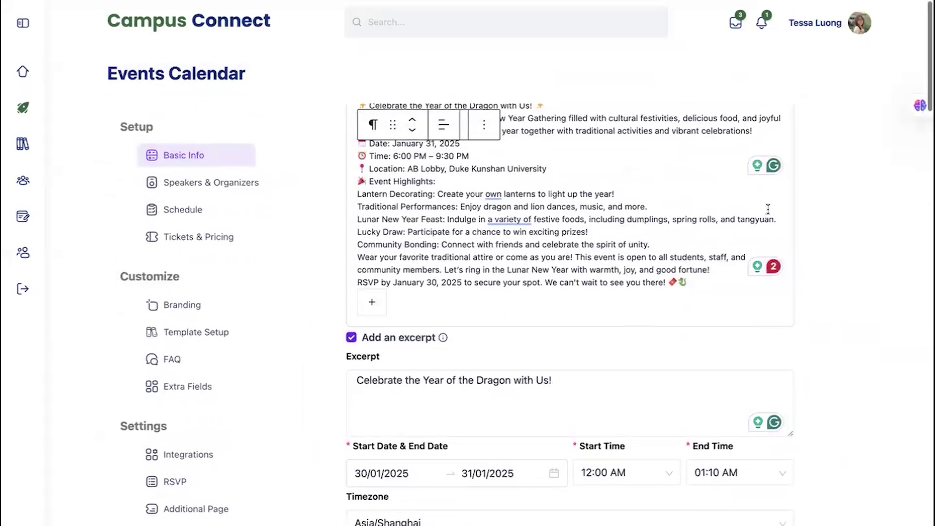
{"action": "scroll", "coordinate": [768, 209], "scroll_direction": "up", "scroll_amount": 3}
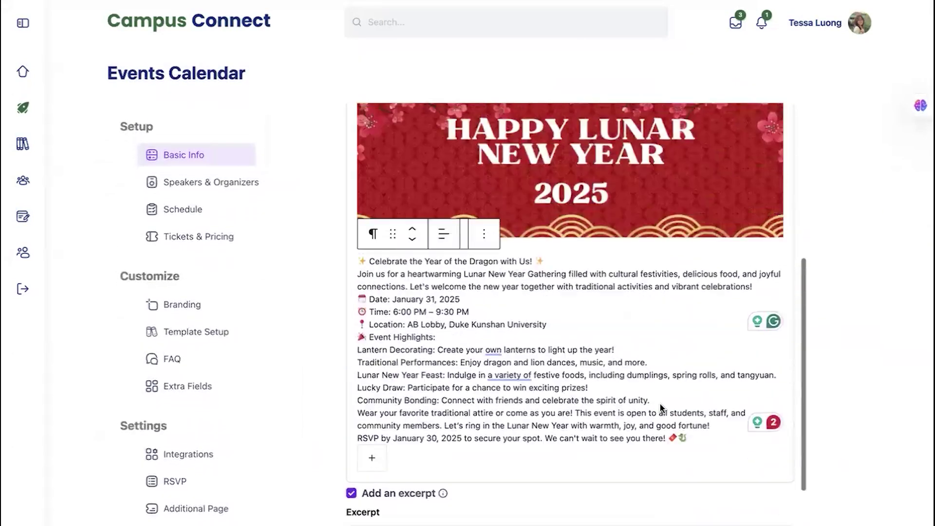
{"action": "scroll", "coordinate": [661, 408], "scroll_direction": "up", "scroll_amount": 6}
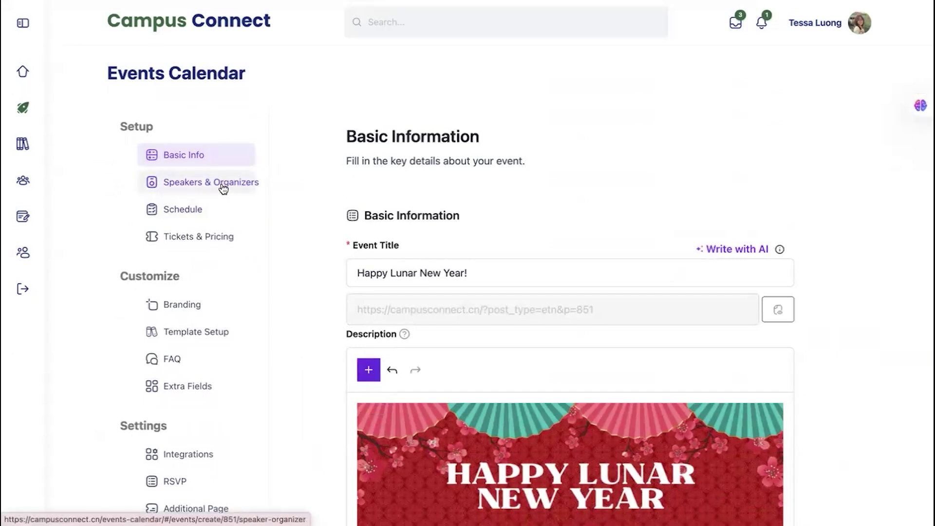
{"action": "scroll", "coordinate": [349, 188], "scroll_direction": "down", "scroll_amount": 4}
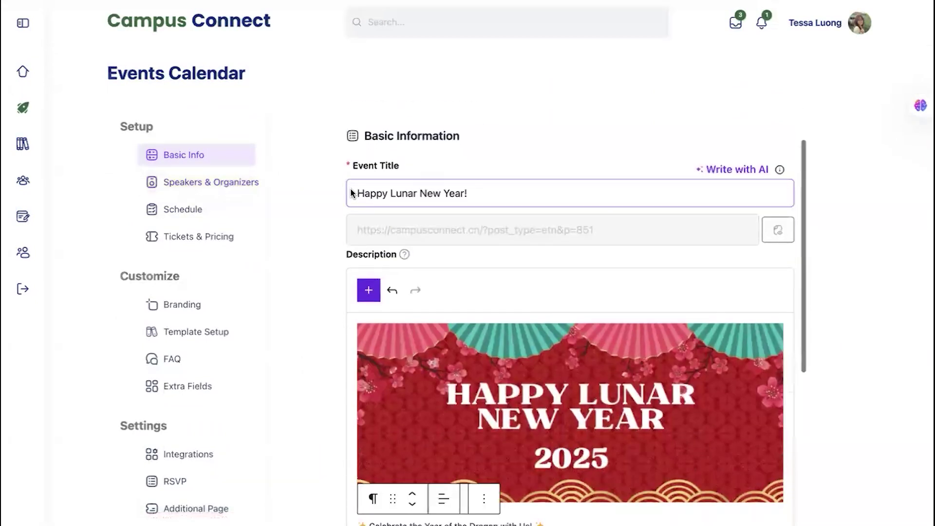
{"action": "left_click", "coordinate": [225, 242]}
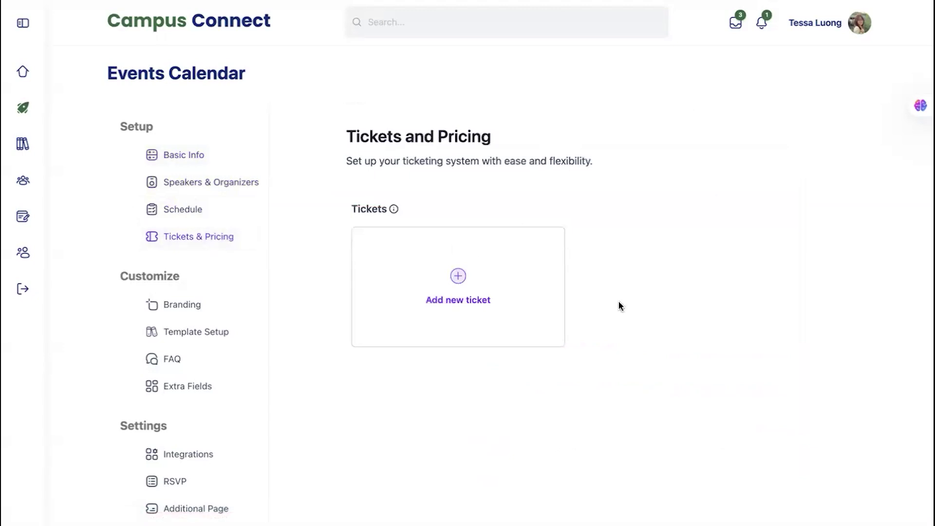
{"action": "left_click", "coordinate": [461, 272]}
{"action": "left_click", "coordinate": [379, 169]}
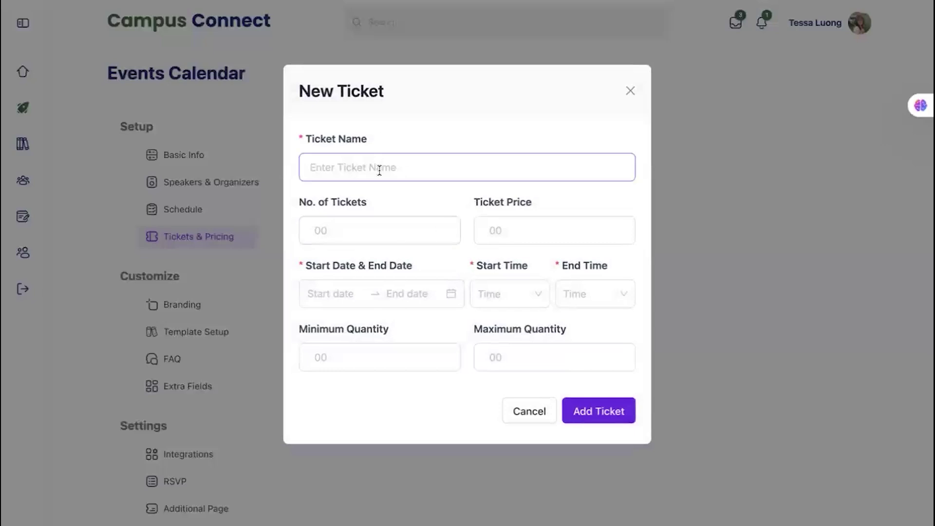
{"action": "type", "text": "RSVP"}
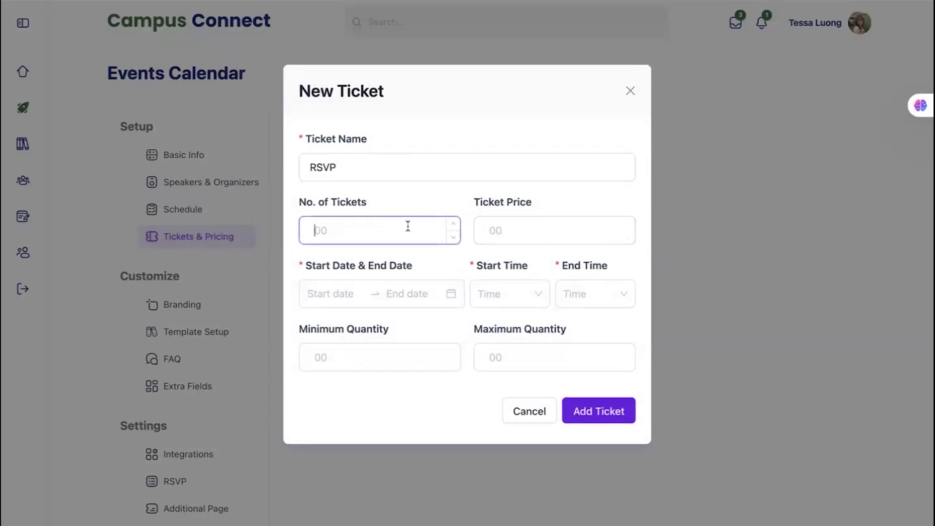
- Set the ticket's dates to 14/01/2025 through 30/01/2025, with both start and end time at 12:00 AM
{"action": "left_click", "coordinate": [340, 292]}
{"action": "left_click", "coordinate": [369, 161]}
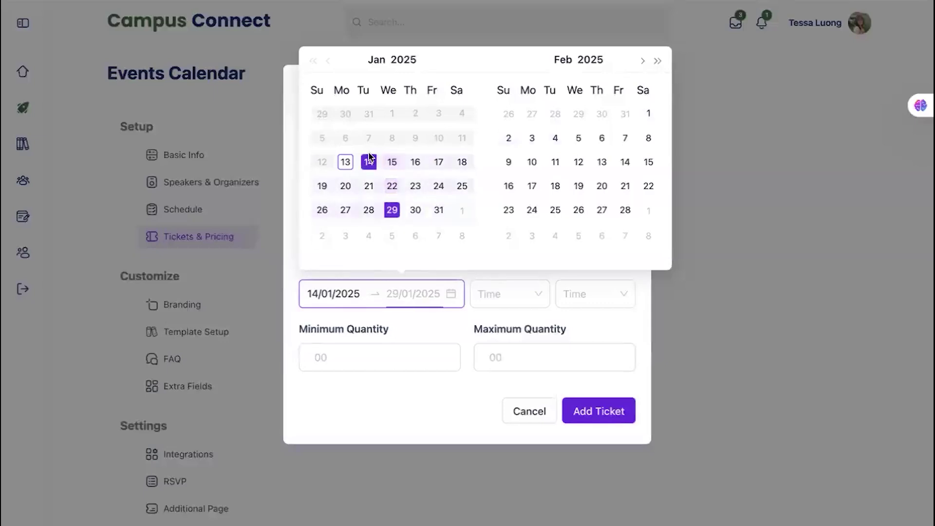
{"action": "left_click", "coordinate": [392, 209]}
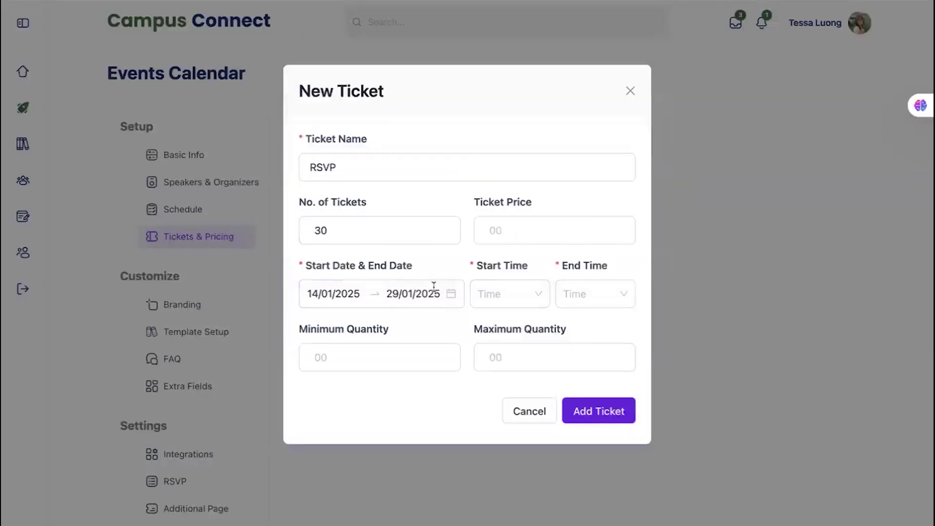
{"action": "left_click", "coordinate": [437, 206]}
{"action": "left_click", "coordinate": [501, 294]}
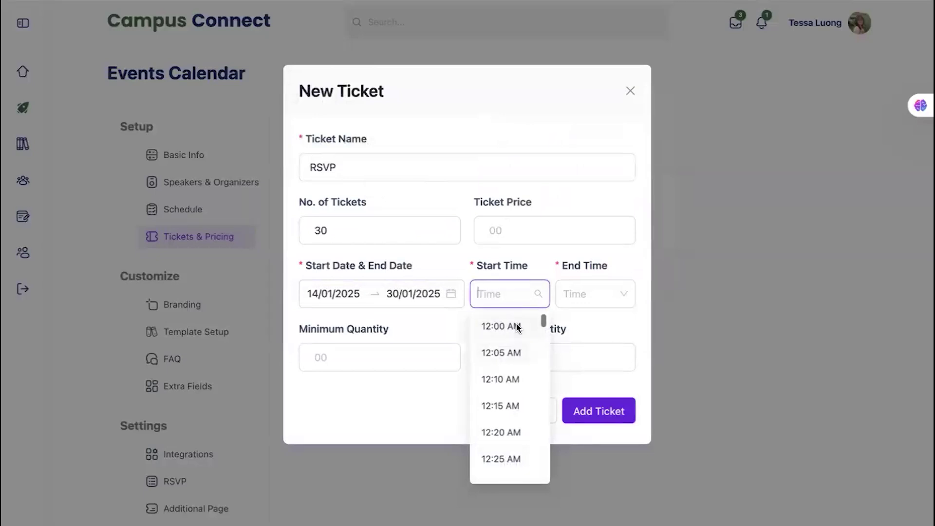
{"action": "left_click", "coordinate": [517, 327]}
{"action": "left_click", "coordinate": [597, 294]}
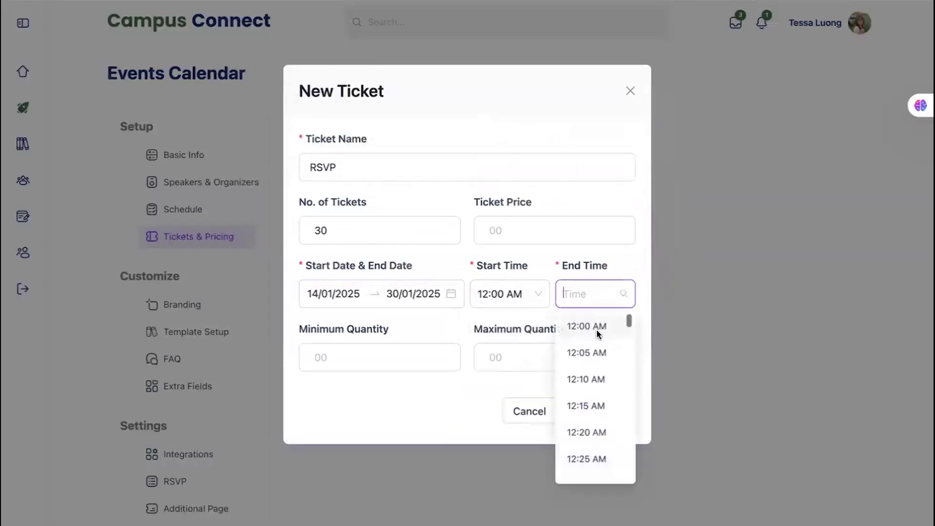
{"action": "left_click", "coordinate": [598, 328]}
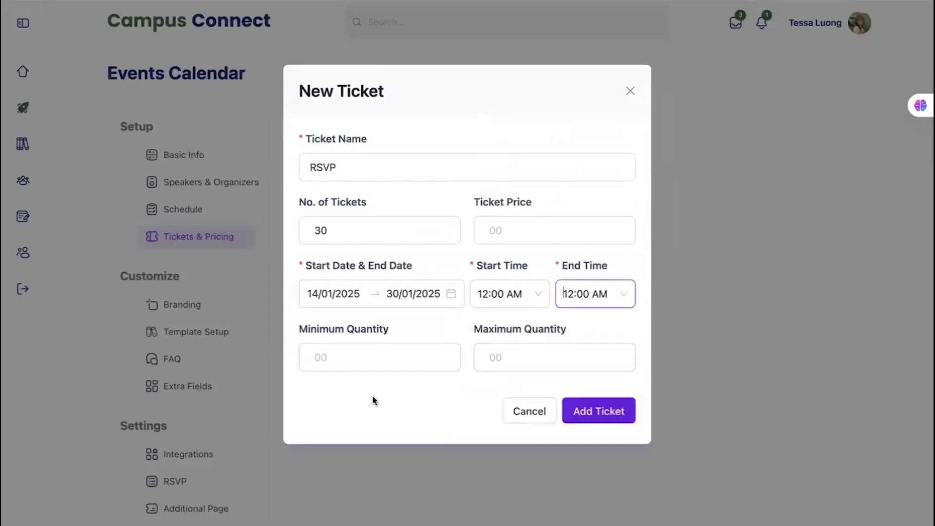
- Set the ticket's minimum and maximum quantity to 1 and add the ticket to the event
{"action": "left_click", "coordinate": [358, 365]}
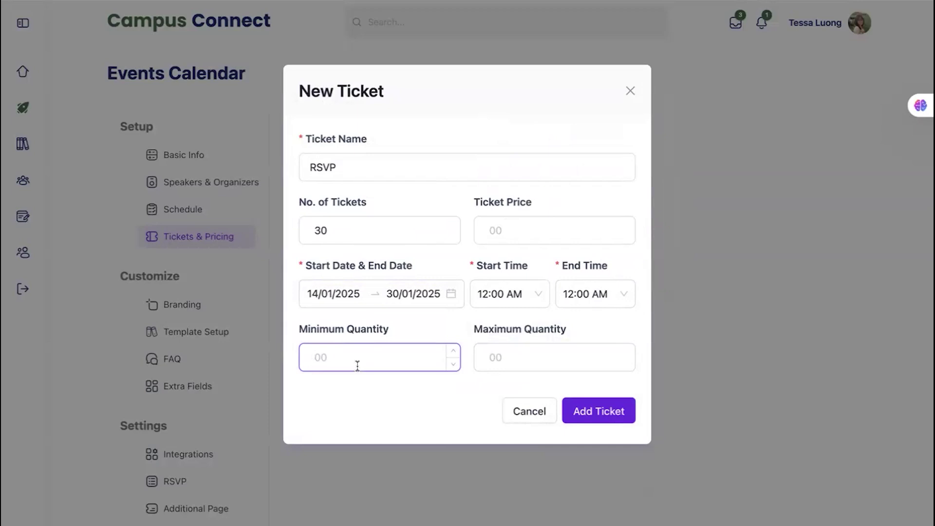
{"action": "left_click", "coordinate": [517, 358]}
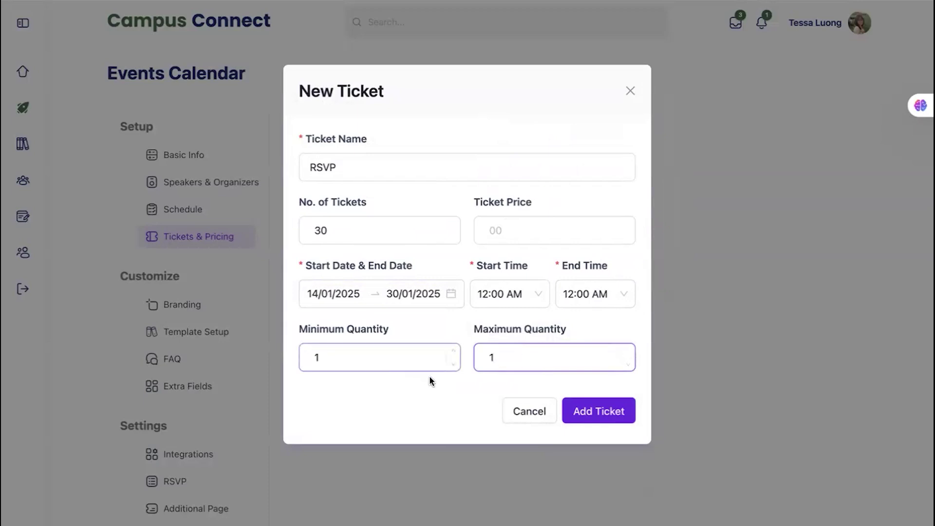
{"action": "left_click", "coordinate": [585, 411]}
- Open the event's branding settings and examine how banner images are used on the existing event cards
{"action": "scroll", "coordinate": [612, 375], "scroll_direction": "down", "scroll_amount": 2}
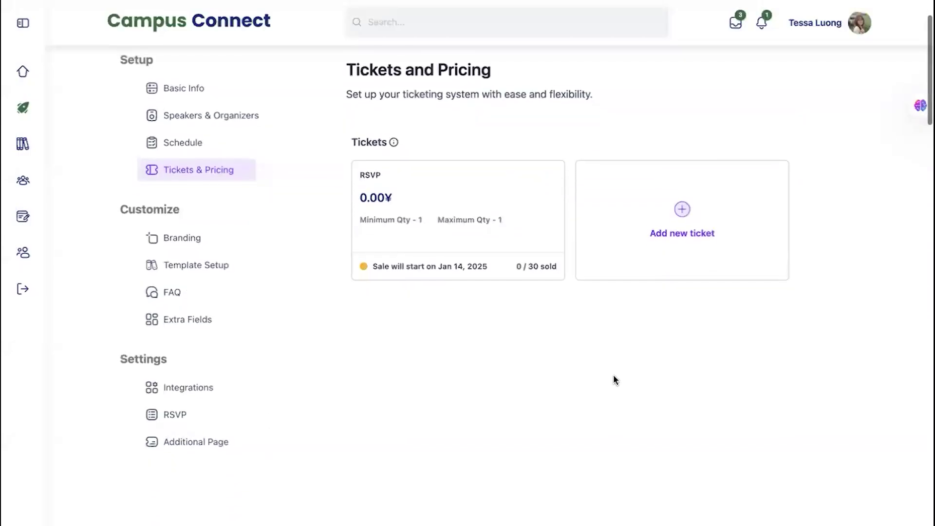
{"action": "left_click", "coordinate": [214, 236]}
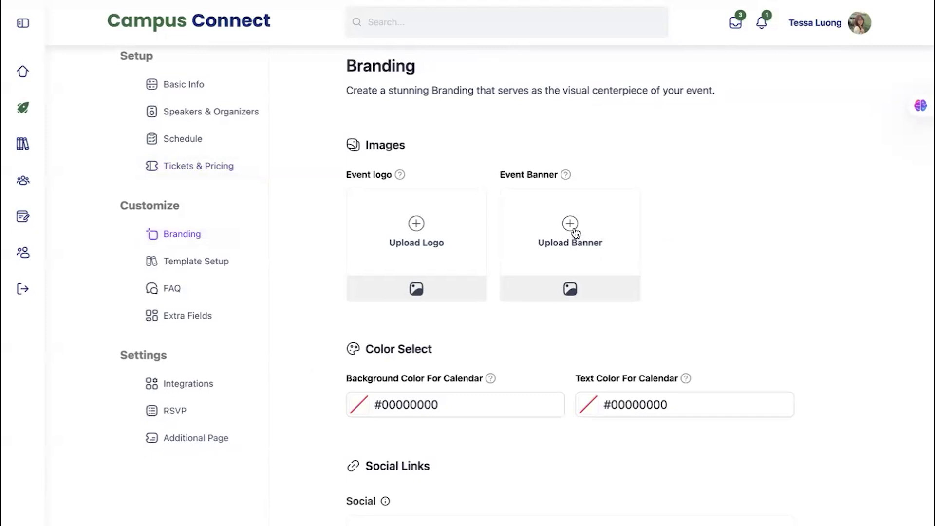
{"action": "scroll", "coordinate": [574, 233], "scroll_direction": "down", "scroll_amount": 15}
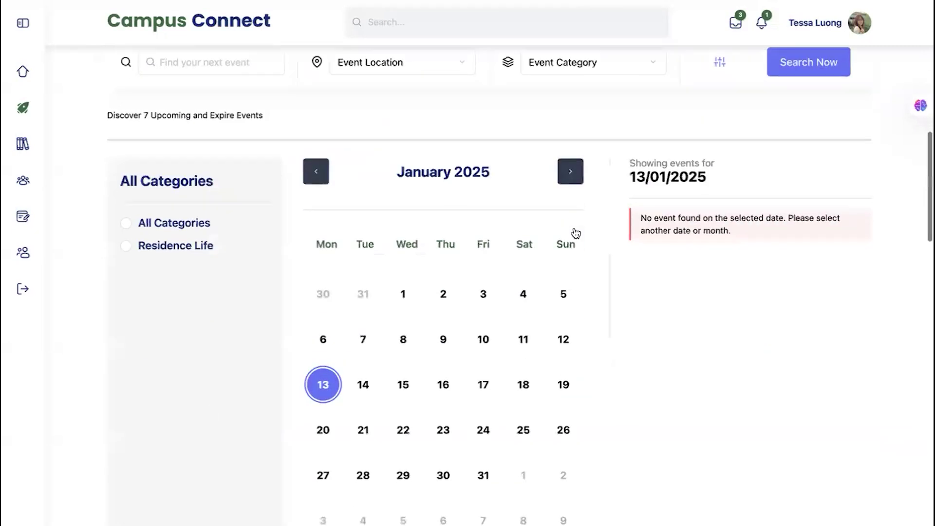
{"action": "scroll", "coordinate": [577, 233], "scroll_direction": "down", "scroll_amount": 2}
{"action": "scroll", "coordinate": [579, 234], "scroll_direction": "up", "scroll_amount": 3}
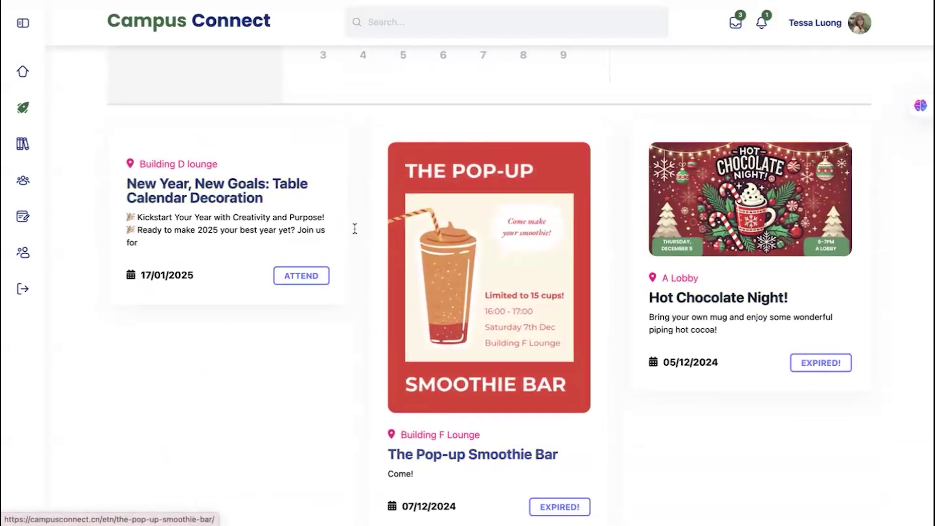
{"action": "scroll", "coordinate": [482, 312], "scroll_direction": "up", "scroll_amount": 2}
{"action": "scroll", "coordinate": [511, 352], "scroll_direction": "down", "scroll_amount": 2}
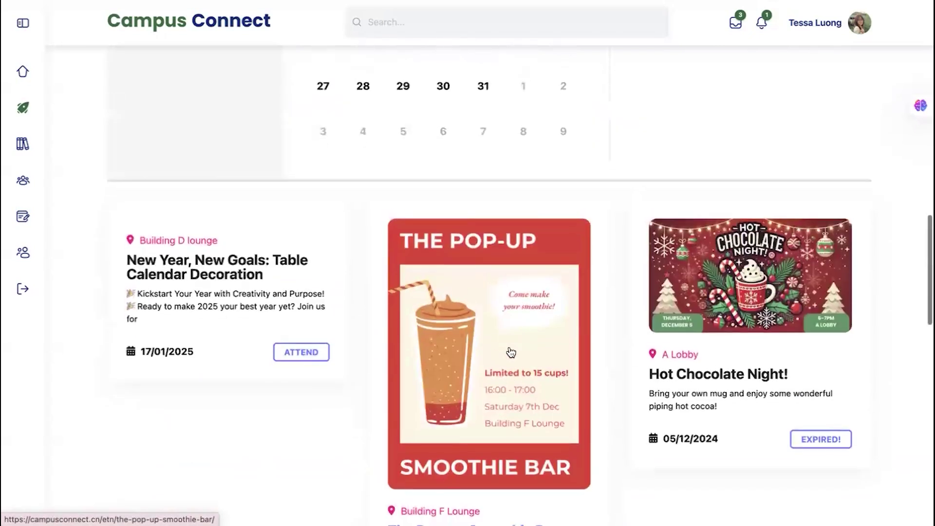
{"action": "scroll", "coordinate": [511, 351], "scroll_direction": "up", "scroll_amount": 15}
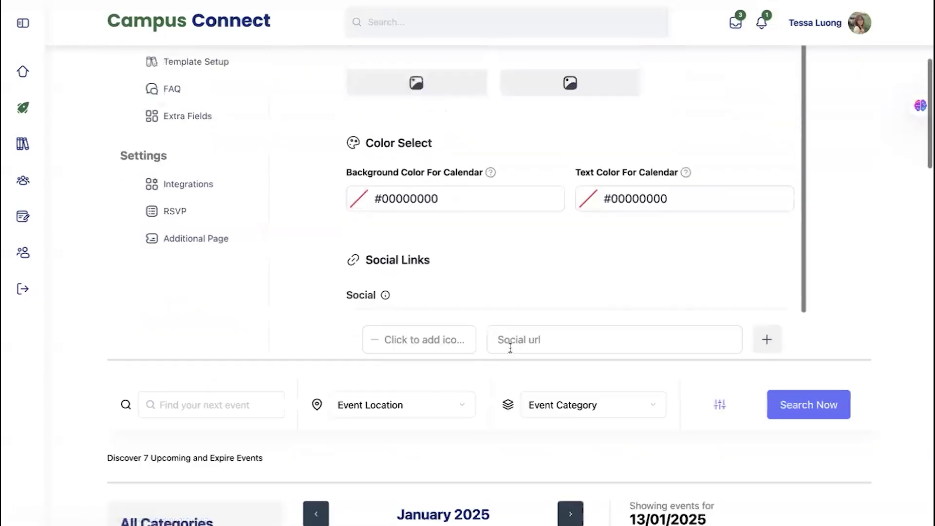
- Set the "Happy Lunar New Year 2025" image from the media library as the event banner
{"action": "left_click", "coordinate": [554, 139]}
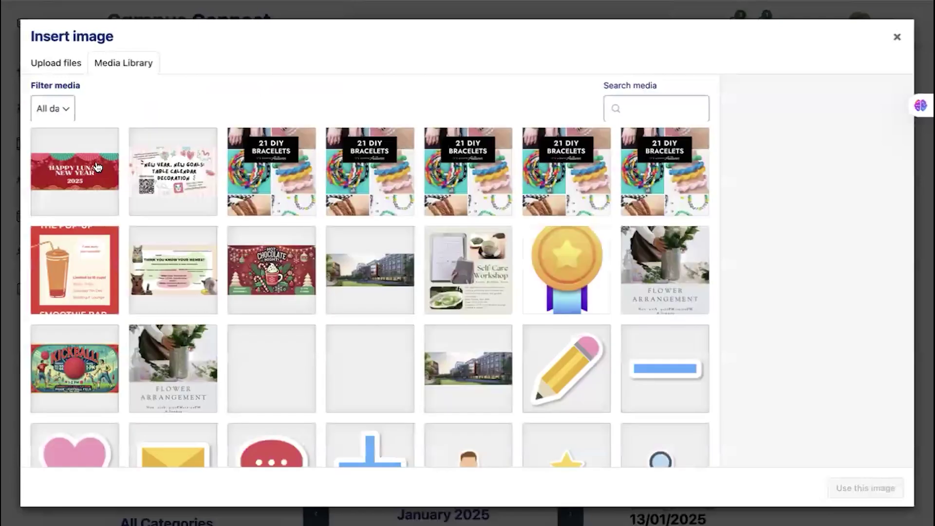
{"action": "left_click", "coordinate": [100, 168]}
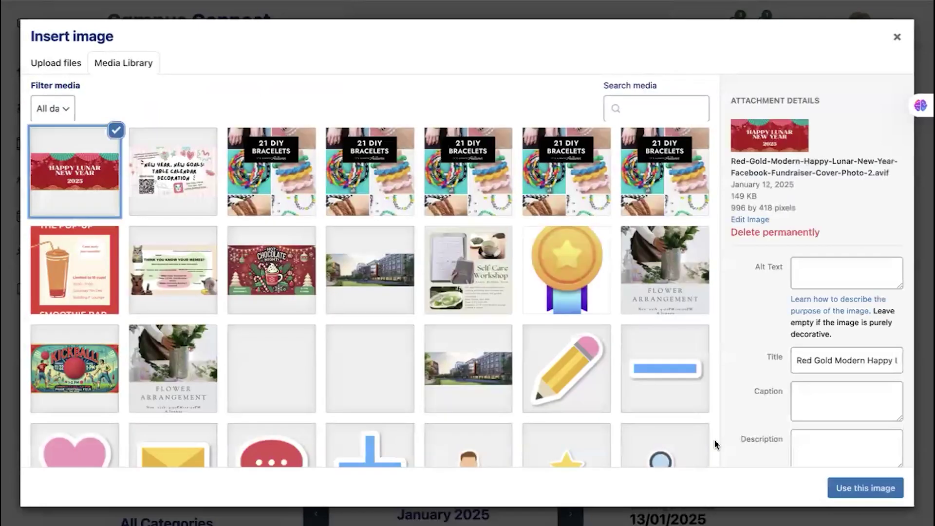
{"action": "left_click", "coordinate": [836, 489]}
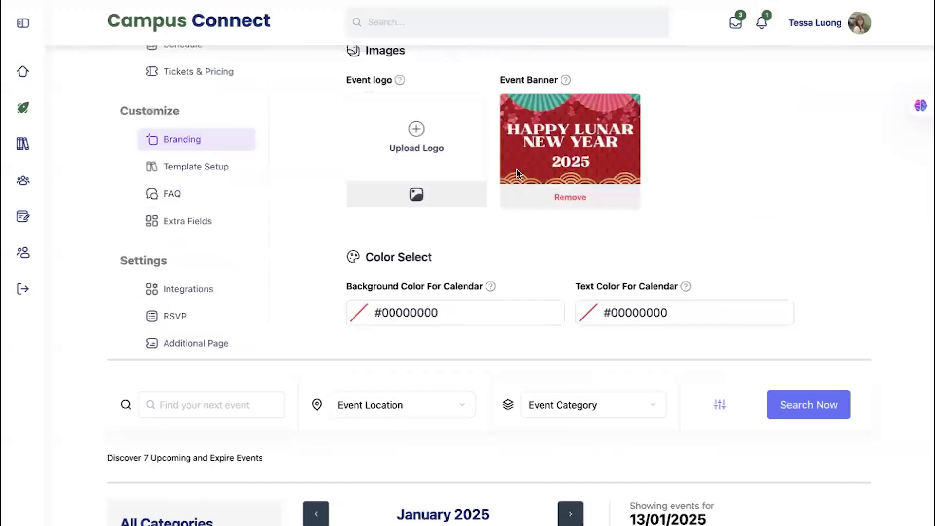
- Review the branding's banner, calendar color and social link options, and open the event's template setup
{"action": "scroll", "coordinate": [518, 173], "scroll_direction": "up", "scroll_amount": 3}
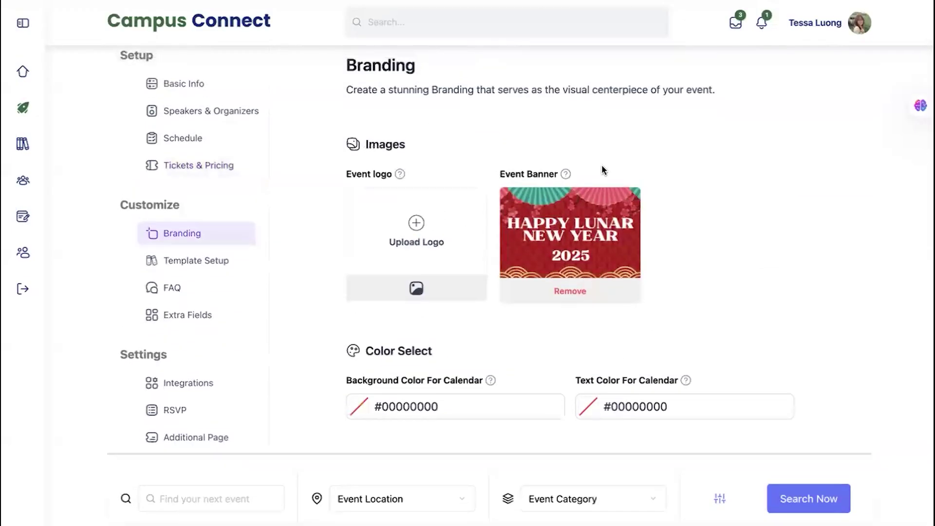
{"action": "scroll", "coordinate": [601, 165], "scroll_direction": "down", "scroll_amount": 2}
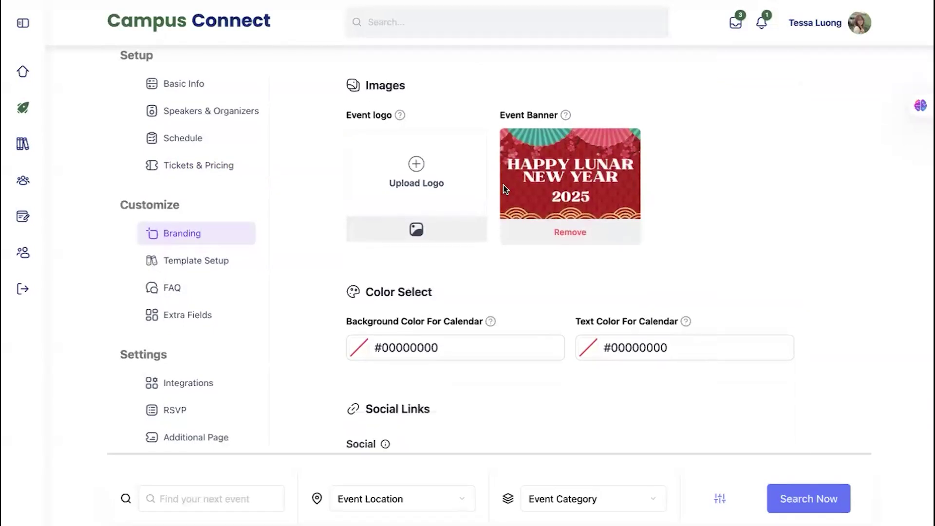
{"action": "scroll", "coordinate": [618, 253], "scroll_direction": "down", "scroll_amount": 3}
{"action": "left_click", "coordinate": [618, 256]}
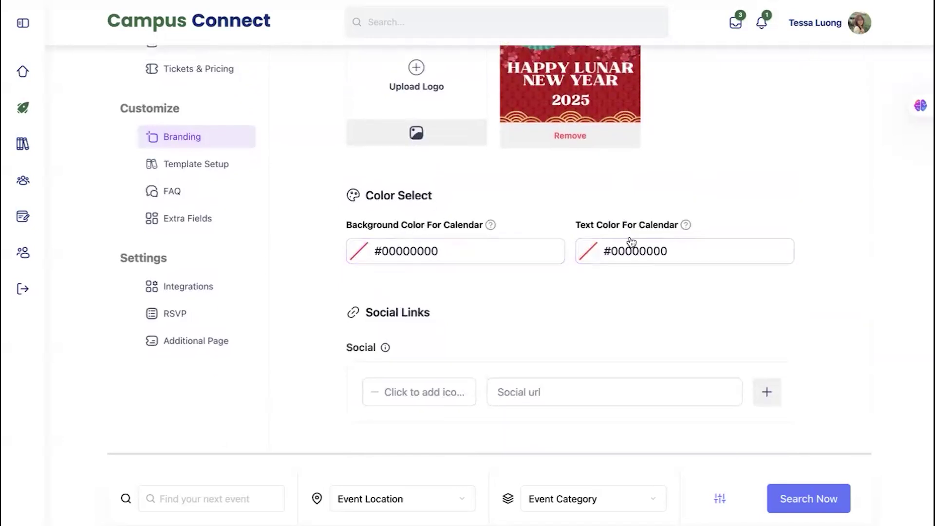
{"action": "scroll", "coordinate": [460, 283], "scroll_direction": "up", "scroll_amount": 2}
{"action": "scroll", "coordinate": [380, 343], "scroll_direction": "down", "scroll_amount": 2}
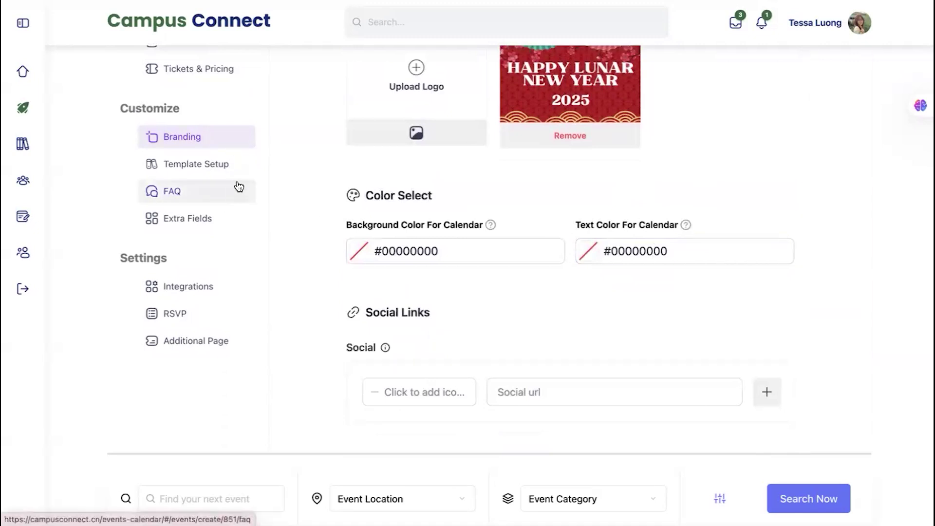
{"action": "scroll", "coordinate": [352, 144], "scroll_direction": "up", "scroll_amount": 2}
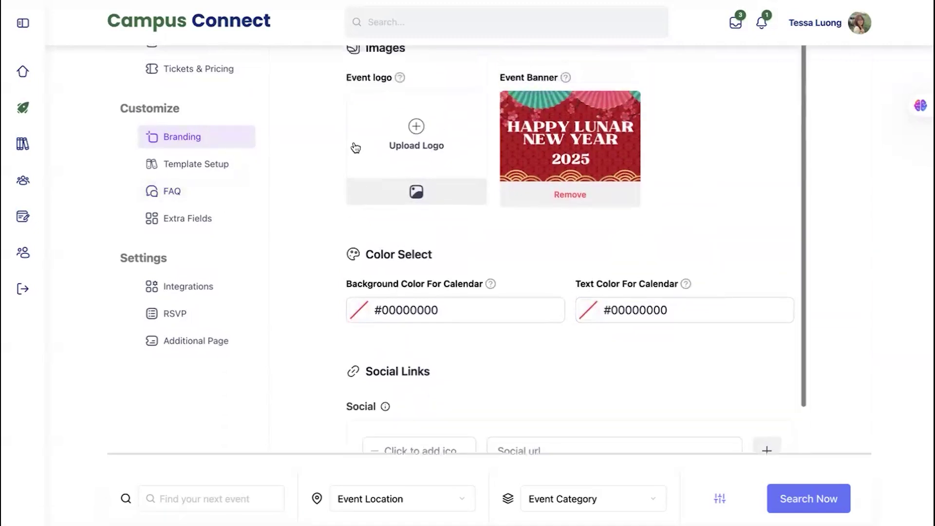
{"action": "left_click", "coordinate": [209, 165]}
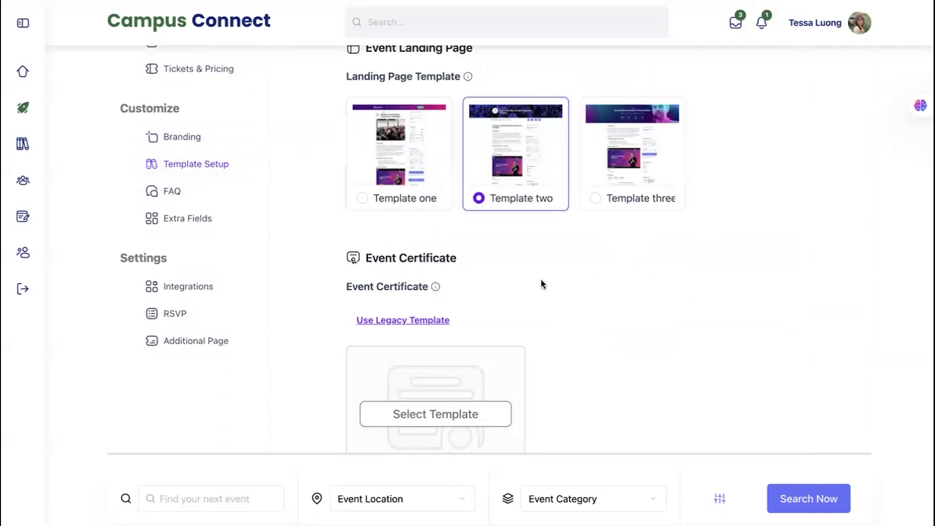
- Assign Template 1 as the event's ticket template
{"action": "scroll", "coordinate": [542, 284], "scroll_direction": "down", "scroll_amount": 5}
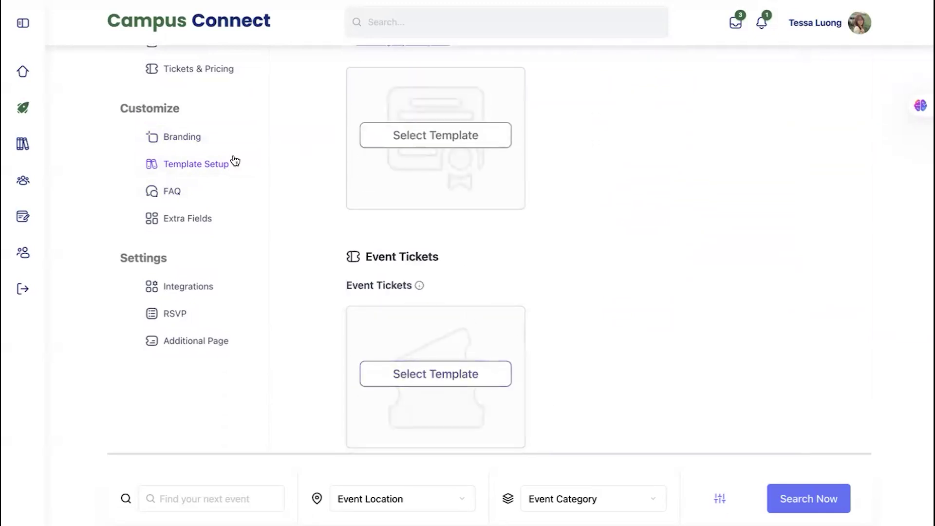
{"action": "scroll", "coordinate": [229, 151], "scroll_direction": "up", "scroll_amount": 2}
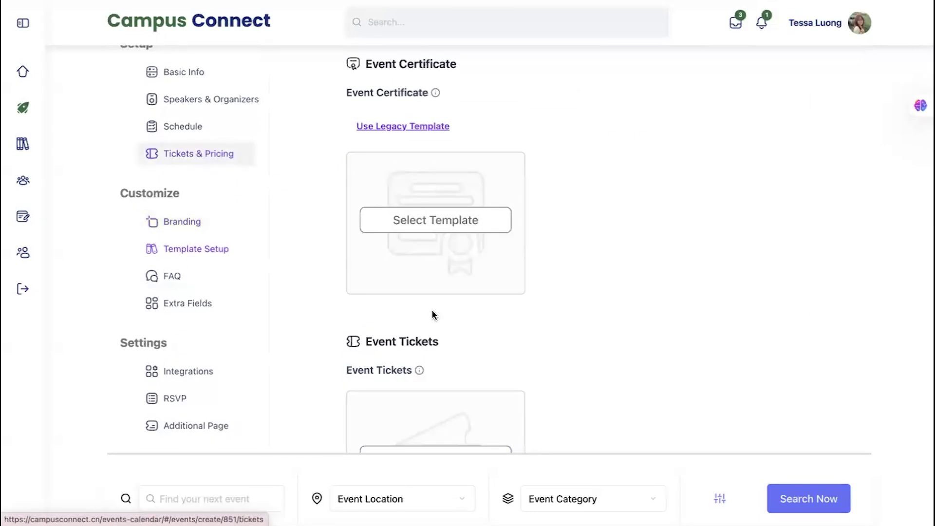
{"action": "scroll", "coordinate": [431, 314], "scroll_direction": "down", "scroll_amount": 2}
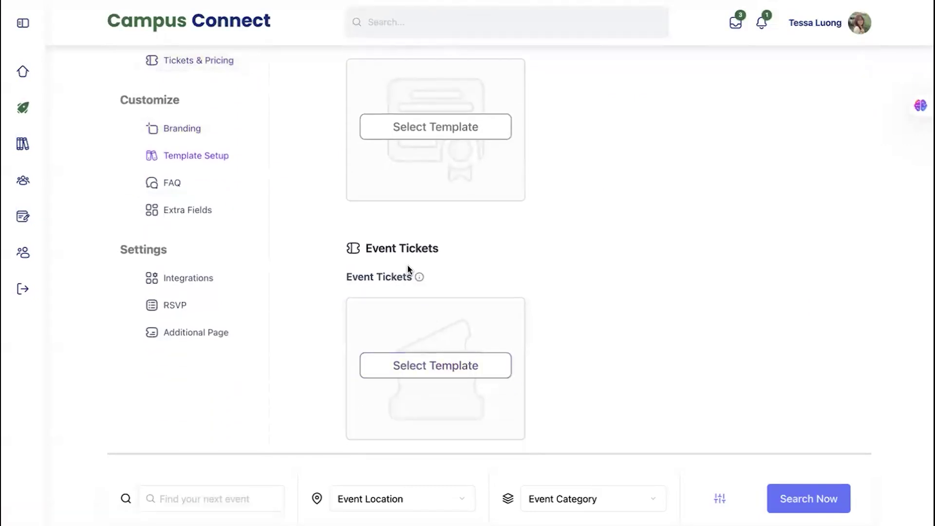
{"action": "left_click", "coordinate": [390, 366]}
{"action": "left_click", "coordinate": [333, 293]}
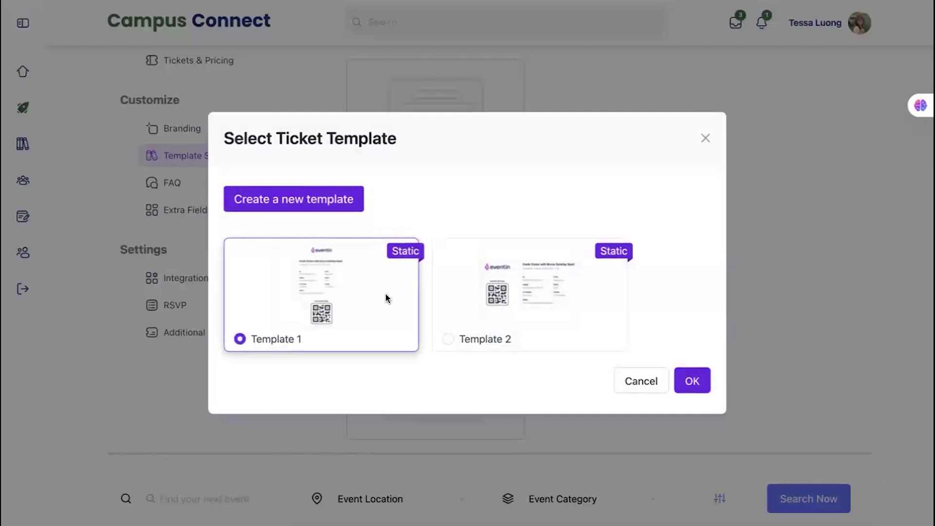
{"action": "left_click", "coordinate": [692, 381]}
{"action": "scroll", "coordinate": [502, 239], "scroll_direction": "down", "scroll_amount": 1}
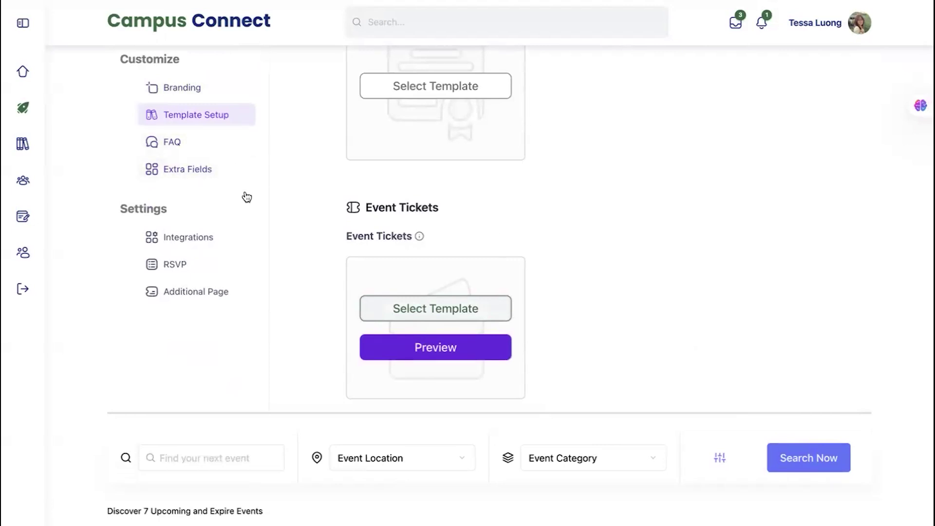
- Review the template setup's landing page, certificate and ticket options along with the remaining customization and settings sections
{"action": "scroll", "coordinate": [246, 196], "scroll_direction": "up", "scroll_amount": 3}
{"action": "scroll", "coordinate": [354, 251], "scroll_direction": "up", "scroll_amount": 3}
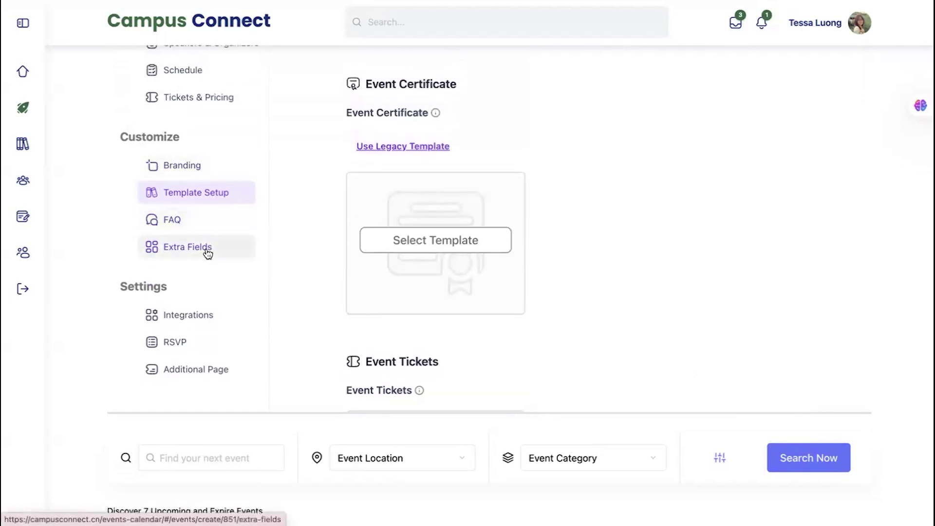
{"action": "scroll", "coordinate": [323, 232], "scroll_direction": "down", "scroll_amount": 3}
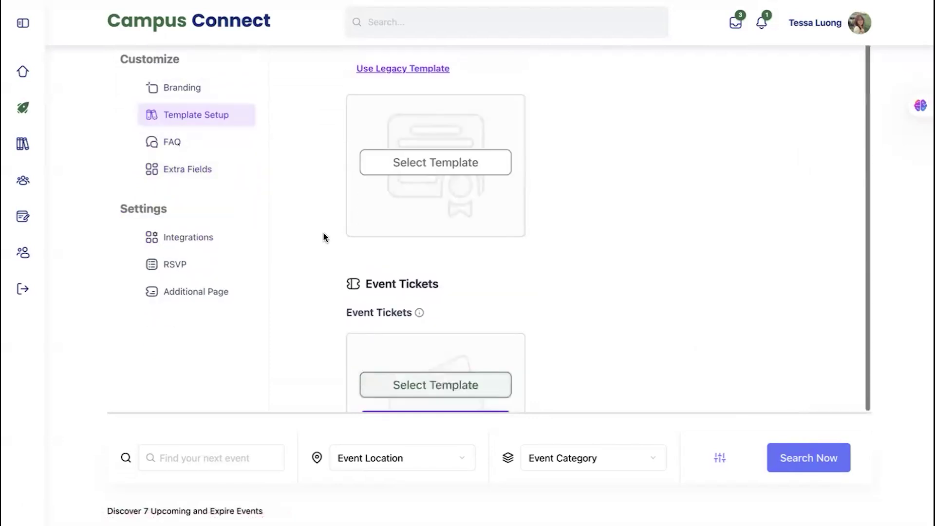
{"action": "scroll", "coordinate": [323, 232], "scroll_direction": "up", "scroll_amount": 4}
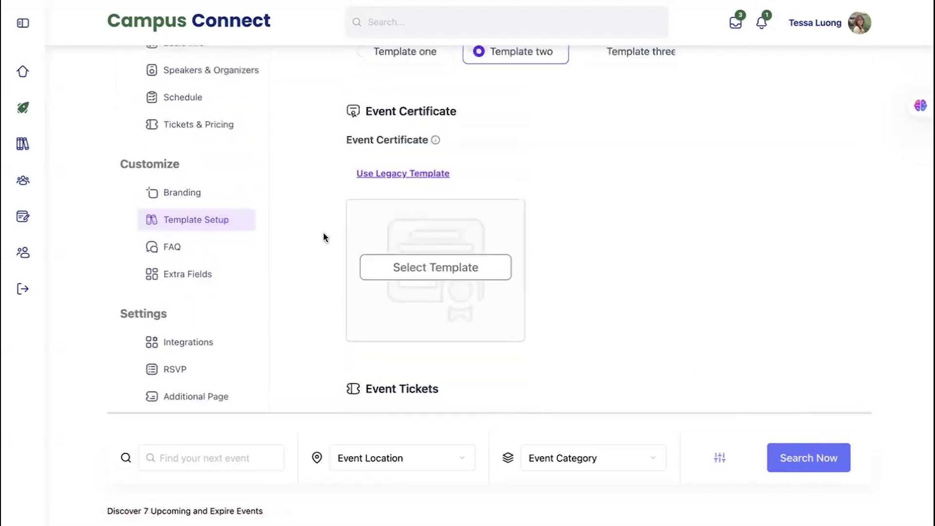
{"action": "scroll", "coordinate": [323, 232], "scroll_direction": "down", "scroll_amount": 4}
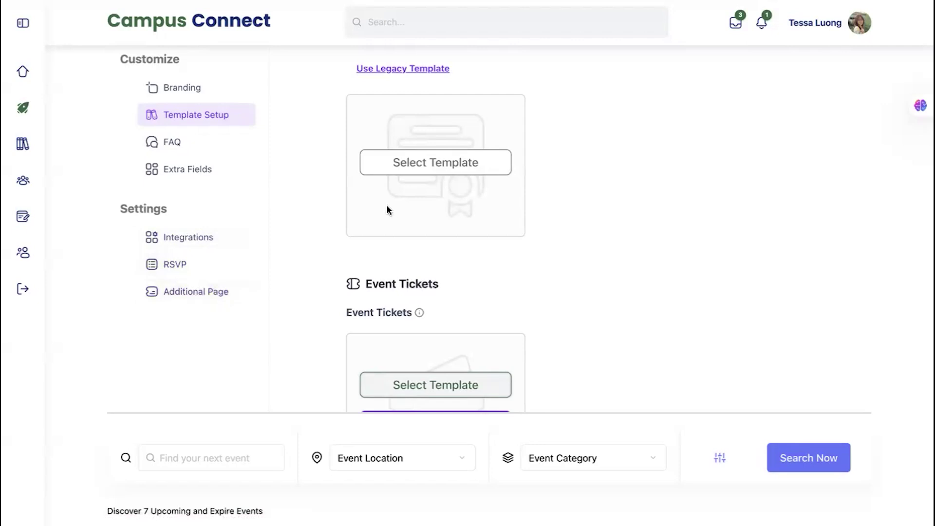
{"action": "scroll", "coordinate": [387, 207], "scroll_direction": "up", "scroll_amount": 5}
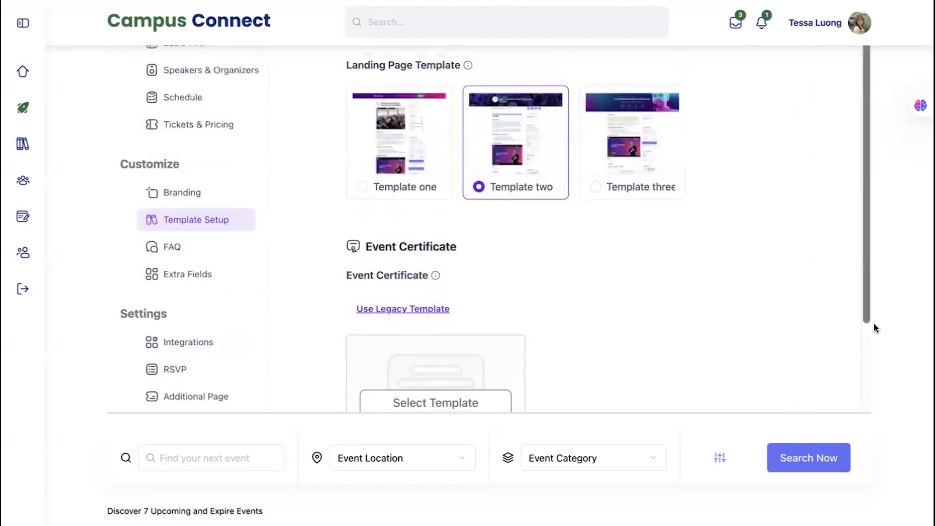
{"action": "scroll", "coordinate": [427, 222], "scroll_direction": "up", "scroll_amount": 2}
{"action": "scroll", "coordinate": [426, 222], "scroll_direction": "down", "scroll_amount": 5}
{"action": "scroll", "coordinate": [195, 246], "scroll_direction": "up", "scroll_amount": 3}
{"action": "scroll", "coordinate": [196, 246], "scroll_direction": "down", "scroll_amount": 4}
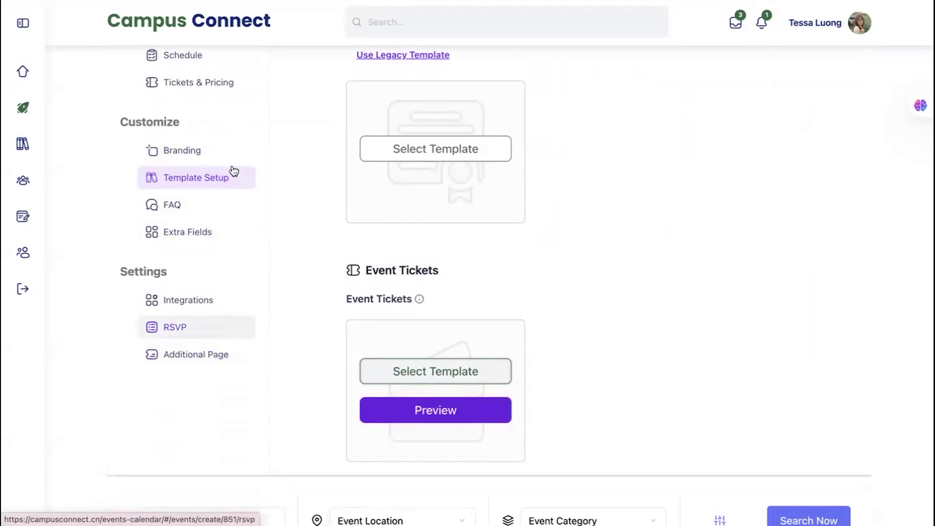
{"action": "scroll", "coordinate": [235, 172], "scroll_direction": "up", "scroll_amount": 1}
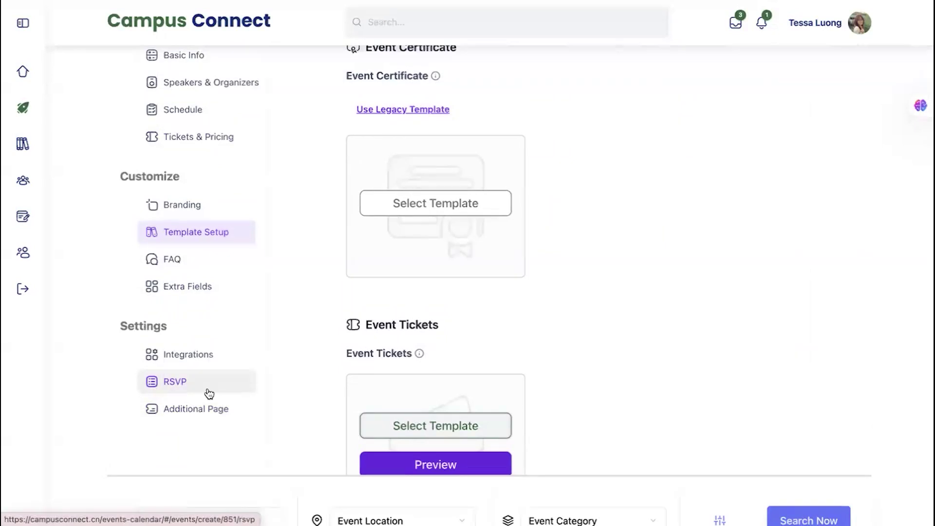
- Go back to the event's ticket settings to check the RSVP ticket, and save the event's changes
{"action": "left_click", "coordinate": [205, 137]}
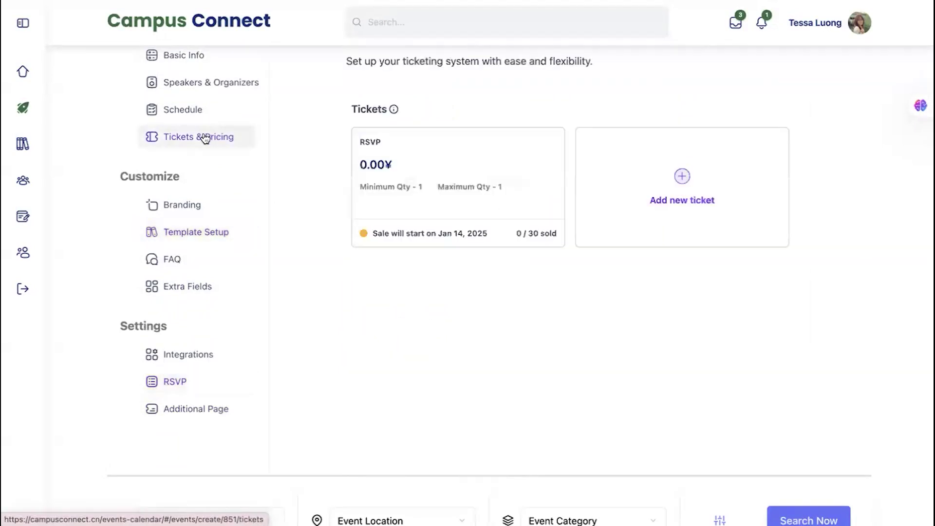
{"action": "scroll", "coordinate": [607, 307], "scroll_direction": "up", "scroll_amount": 1}
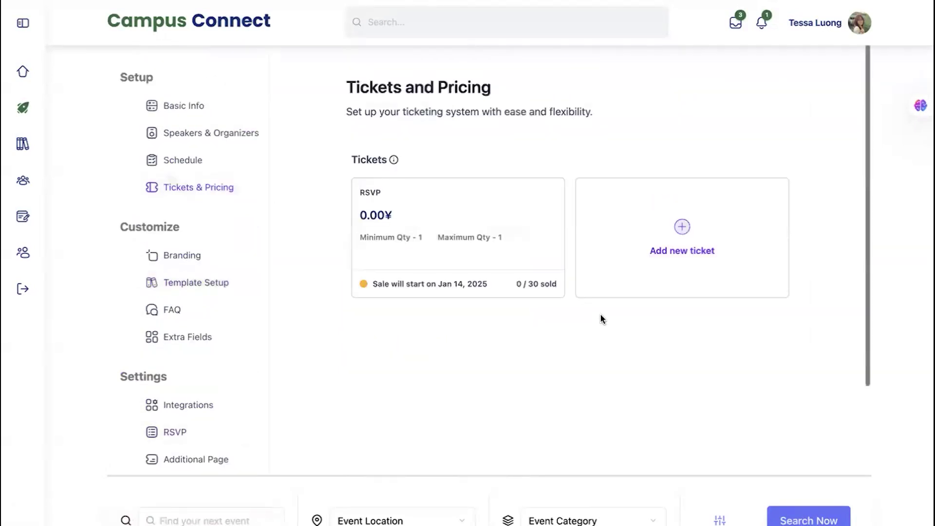
{"action": "scroll", "coordinate": [600, 315], "scroll_direction": "down", "scroll_amount": 3}
{"action": "scroll", "coordinate": [601, 315], "scroll_direction": "up", "scroll_amount": 2}
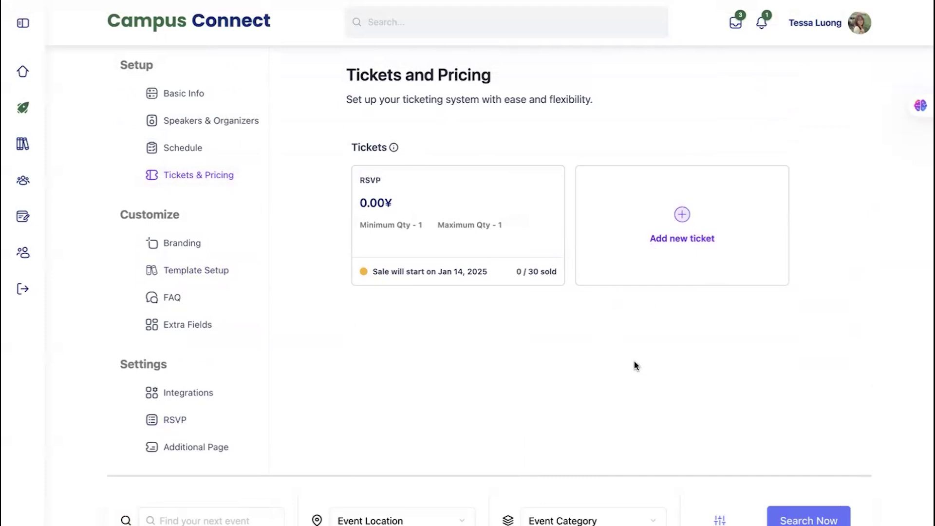
{"action": "scroll", "coordinate": [634, 365], "scroll_direction": "down", "scroll_amount": 2}
{"action": "scroll", "coordinate": [815, 231], "scroll_direction": "up", "scroll_amount": 2}
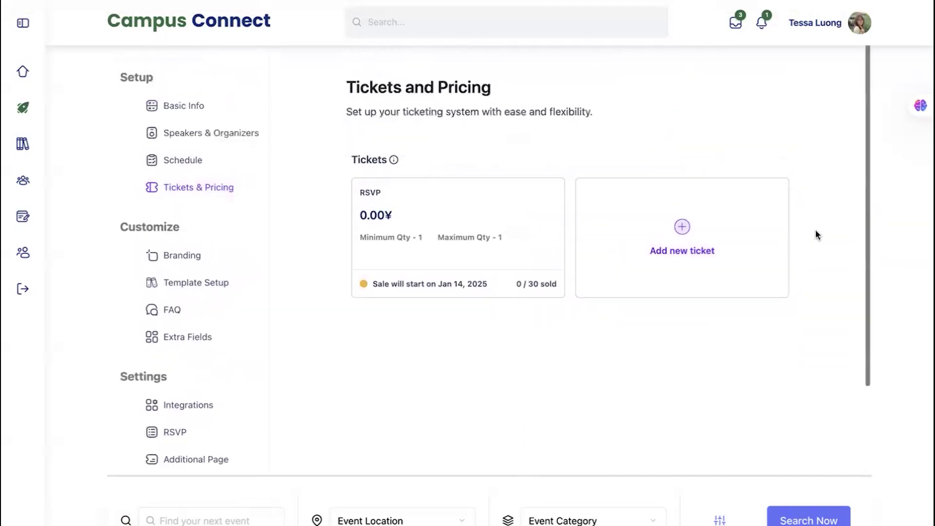
{"action": "scroll", "coordinate": [588, 285], "scroll_direction": "up", "scroll_amount": 3}
{"action": "scroll", "coordinate": [314, 399], "scroll_direction": "down", "scroll_amount": 2}
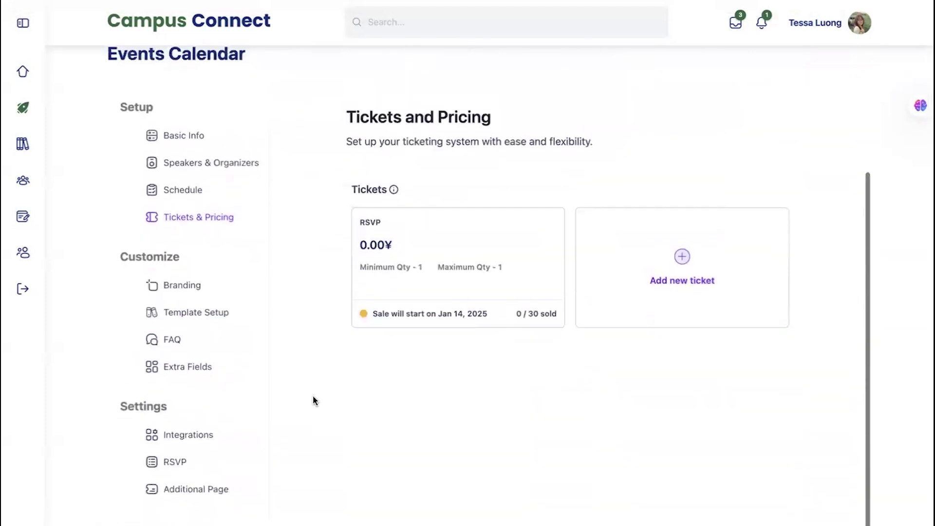
{"action": "scroll", "coordinate": [313, 395], "scroll_direction": "up", "scroll_amount": 2}
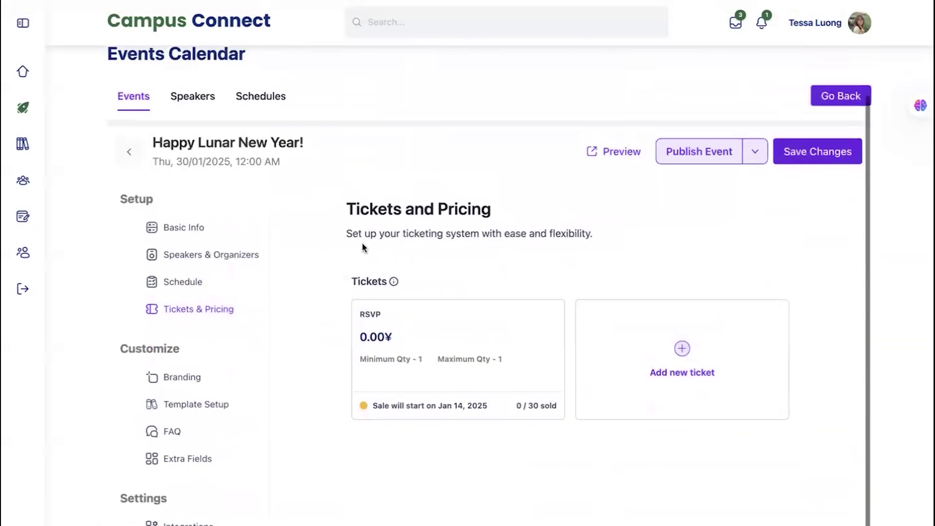
{"action": "left_click", "coordinate": [829, 154]}
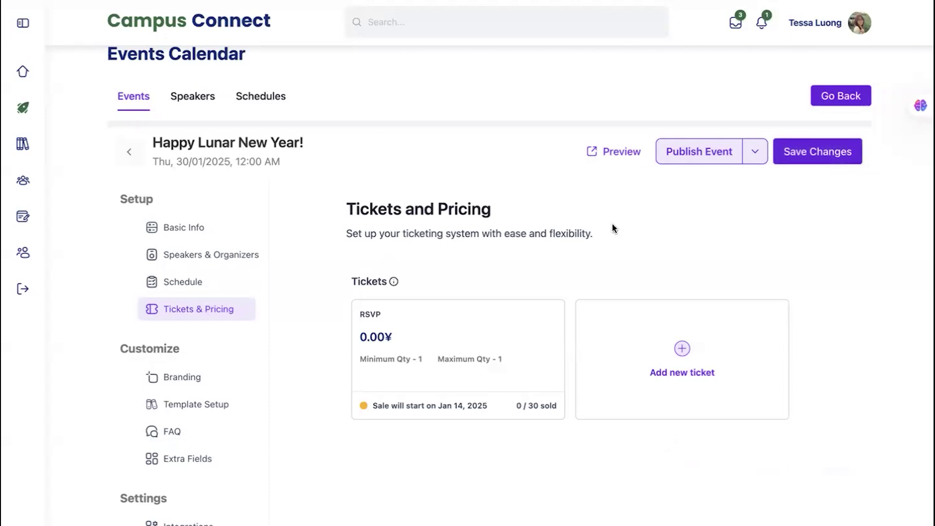
- Preview the event's landing page and check its banner, title, dates and location
{"action": "left_click", "coordinate": [626, 152]}
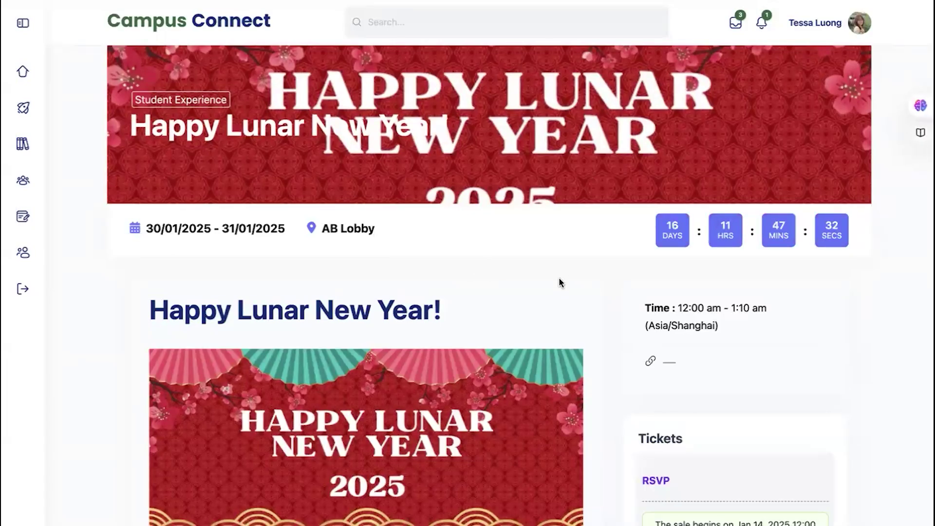
{"action": "scroll", "coordinate": [559, 277], "scroll_direction": "down", "scroll_amount": 1}
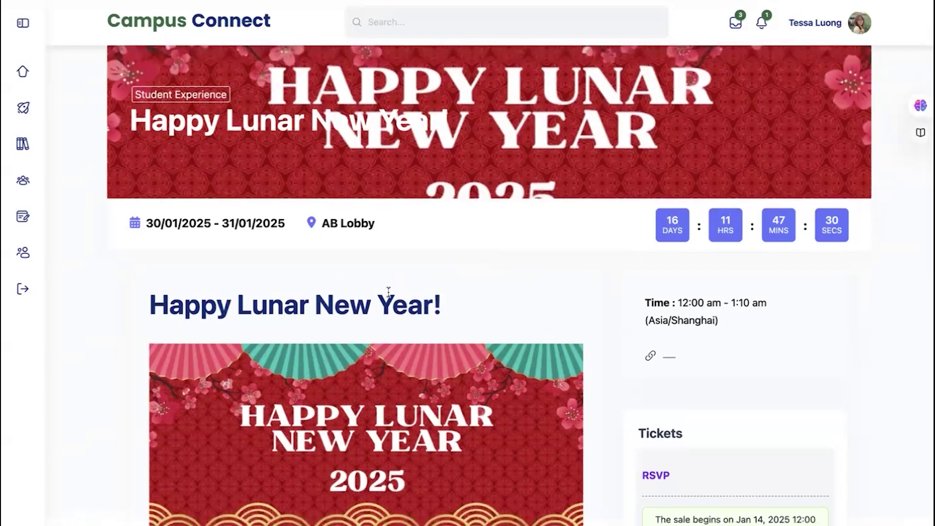
{"action": "scroll", "coordinate": [388, 292], "scroll_direction": "down", "scroll_amount": 3}
{"action": "left_click_drag", "start_coordinate": [330, 151], "coordinate": [395, 154]}
{"action": "left_click_drag", "start_coordinate": [284, 152], "coordinate": [196, 153]}
{"action": "scroll", "coordinate": [193, 151], "scroll_direction": "down", "scroll_amount": 3}
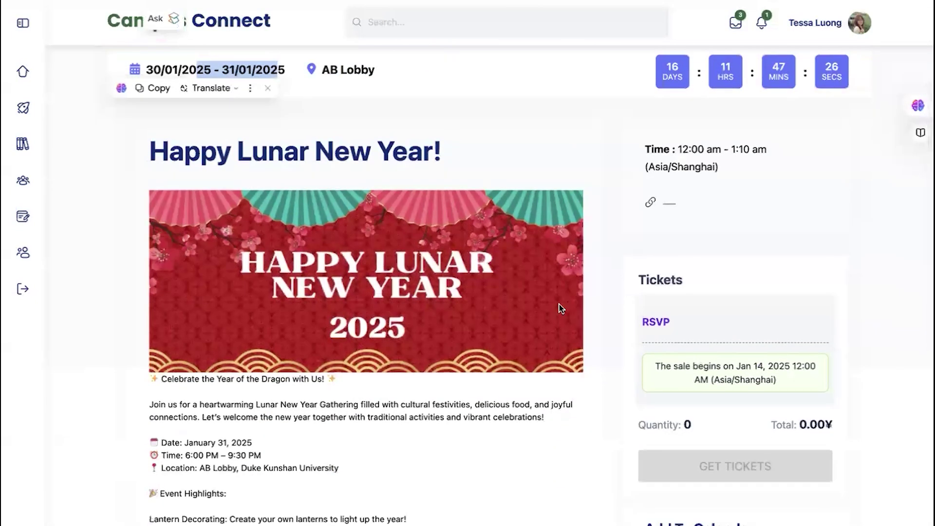
- Examine the description, tags, ticket section and Add To Calendar options on the event's preview page
{"action": "scroll", "coordinate": [560, 307], "scroll_direction": "down", "scroll_amount": 5}
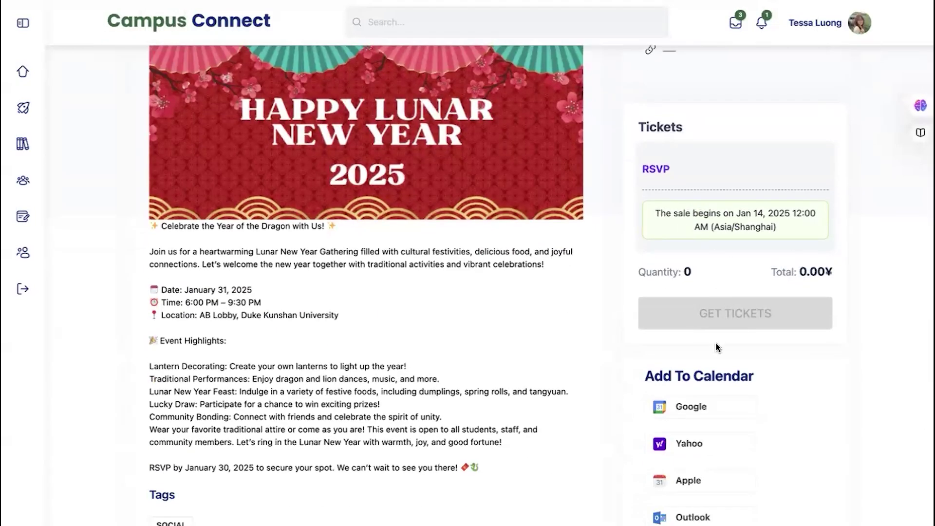
{"action": "scroll", "coordinate": [544, 414], "scroll_direction": "down", "scroll_amount": 4}
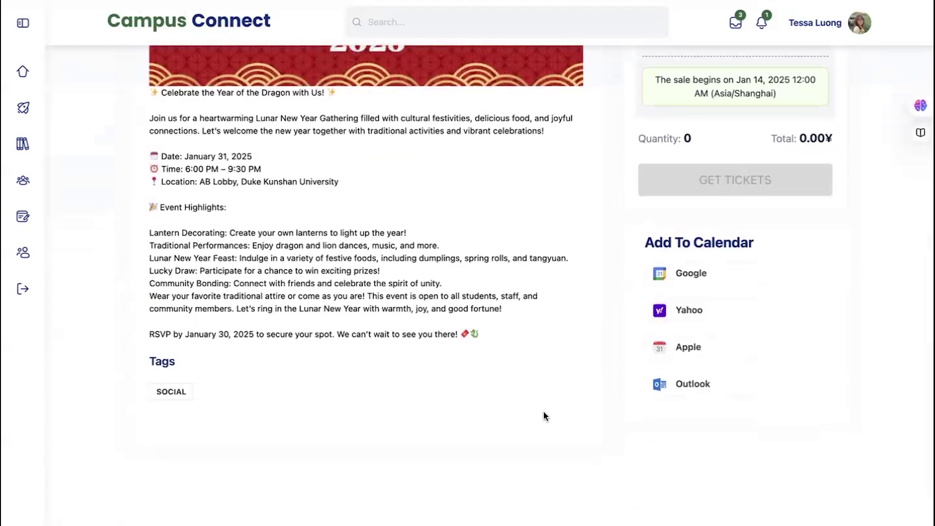
{"action": "left_click_drag", "start_coordinate": [645, 241], "coordinate": [765, 263]}
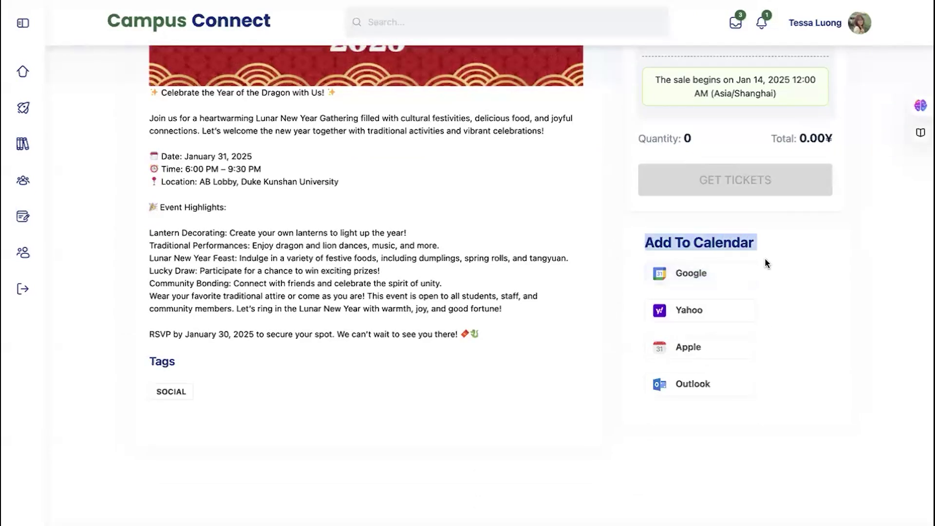
{"action": "left_click", "coordinate": [565, 252]}
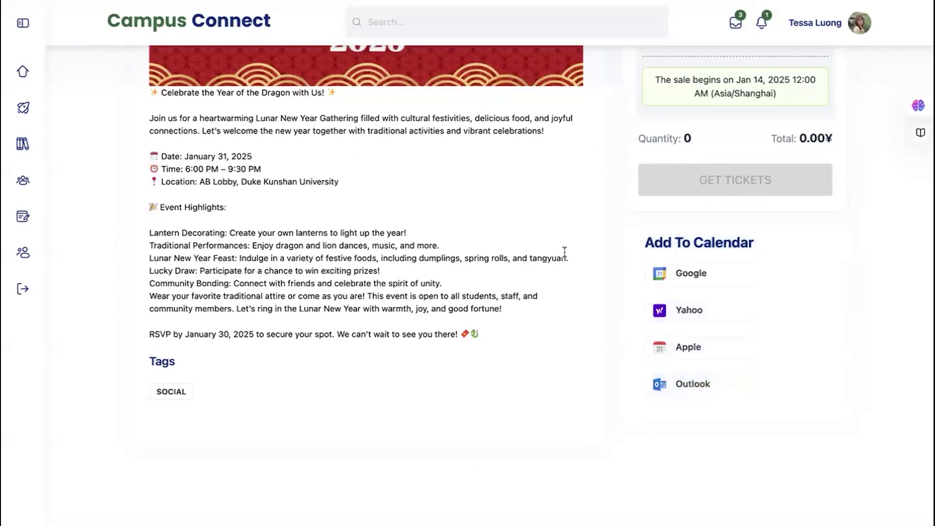
{"action": "scroll", "coordinate": [565, 252], "scroll_direction": "up", "scroll_amount": 10}
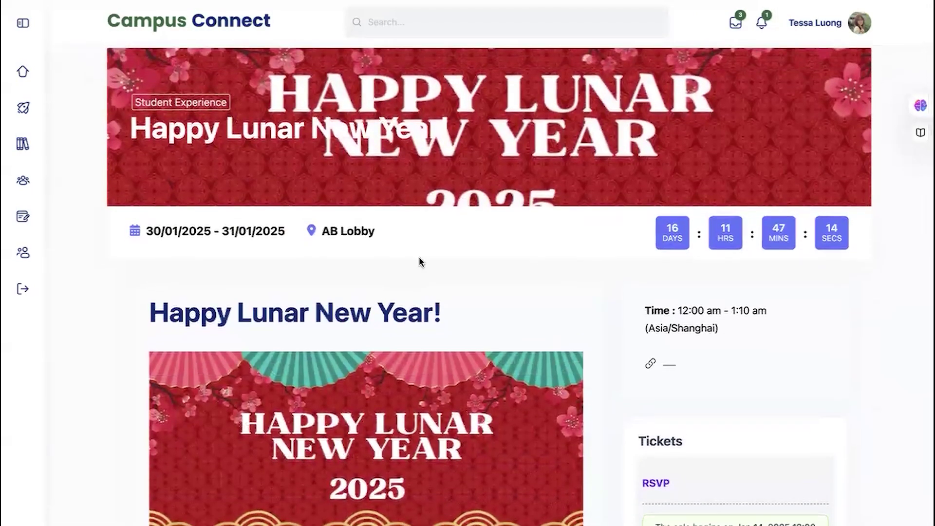
{"action": "scroll", "coordinate": [314, 375], "scroll_direction": "down", "scroll_amount": 10}
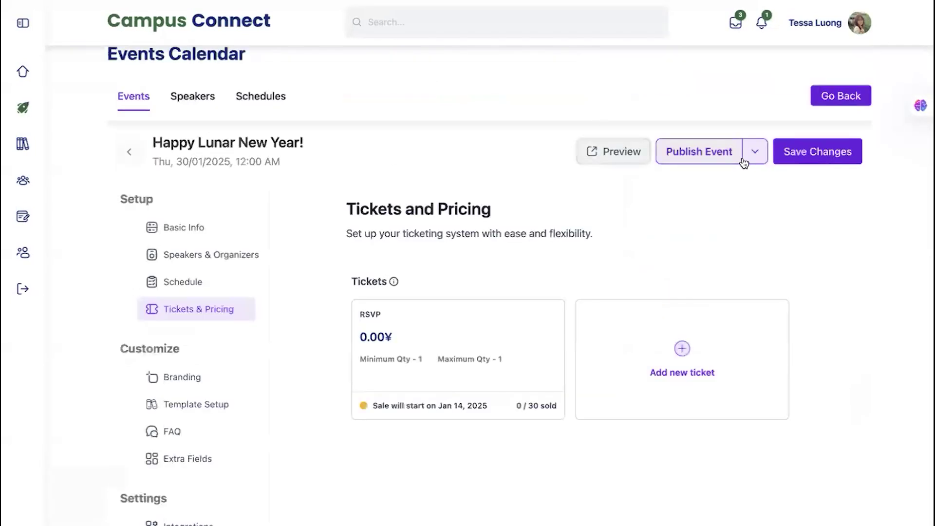
- Publish the "Happy Lunar New Year!" event and copy its event link
{"action": "left_click", "coordinate": [726, 156]}
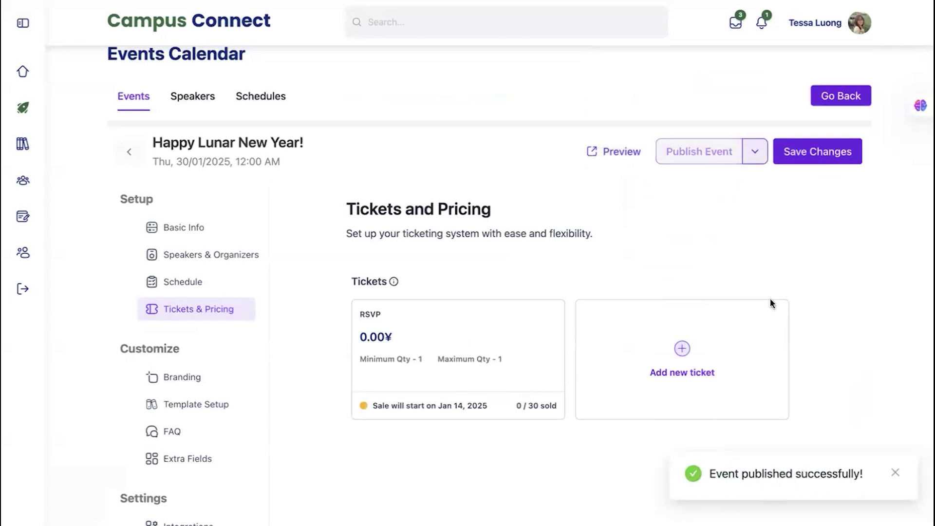
{"action": "left_click", "coordinate": [755, 157]}
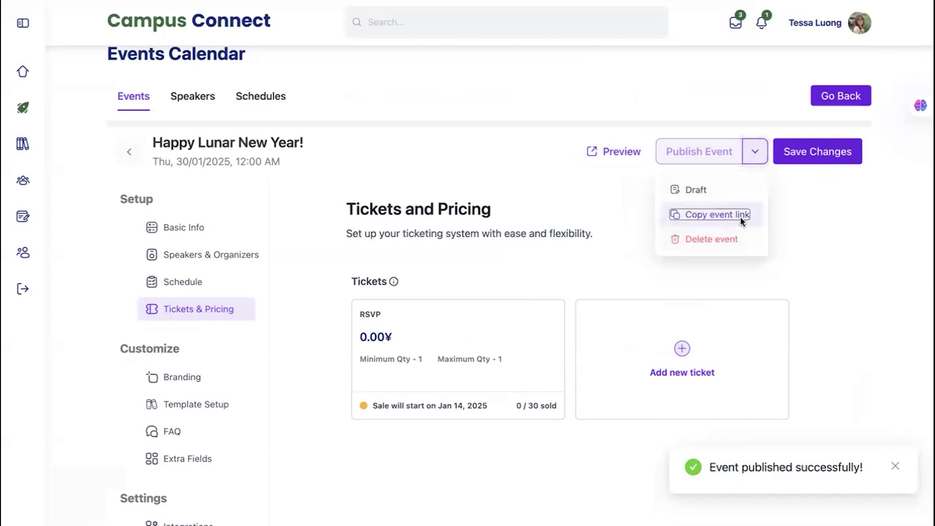
{"action": "left_click", "coordinate": [740, 217]}
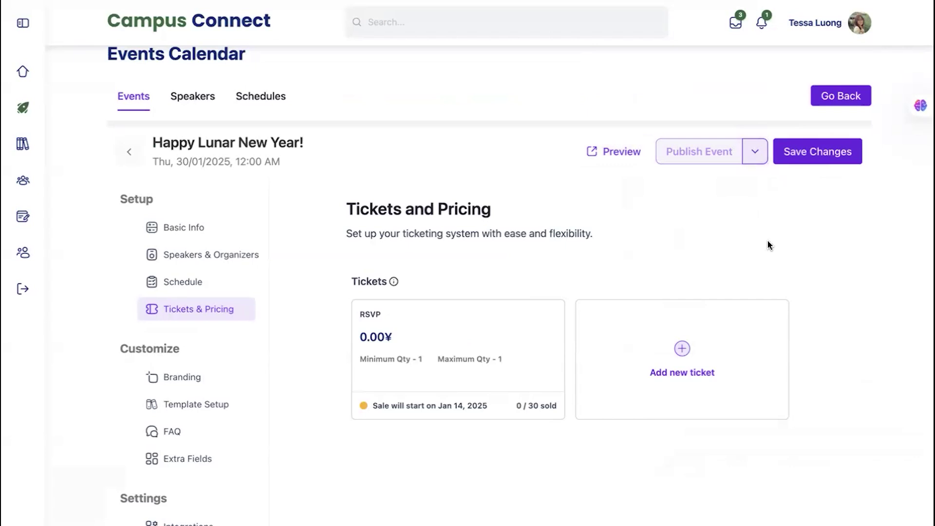
- Refresh the events calendar page and show the events on 30 January 2025 in the monthly calendar
{"action": "scroll", "coordinate": [768, 240], "scroll_direction": "down", "scroll_amount": 10}
{"action": "scroll", "coordinate": [768, 241], "scroll_direction": "up", "scroll_amount": 6}
{"action": "scroll", "coordinate": [768, 240], "scroll_direction": "down", "scroll_amount": 2}
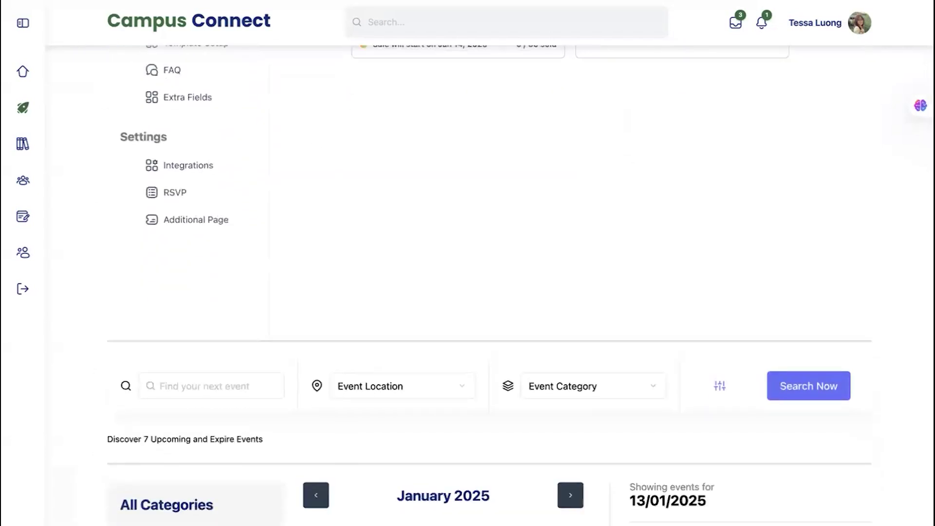
{"action": "left_click", "coordinate": [189, 191]}
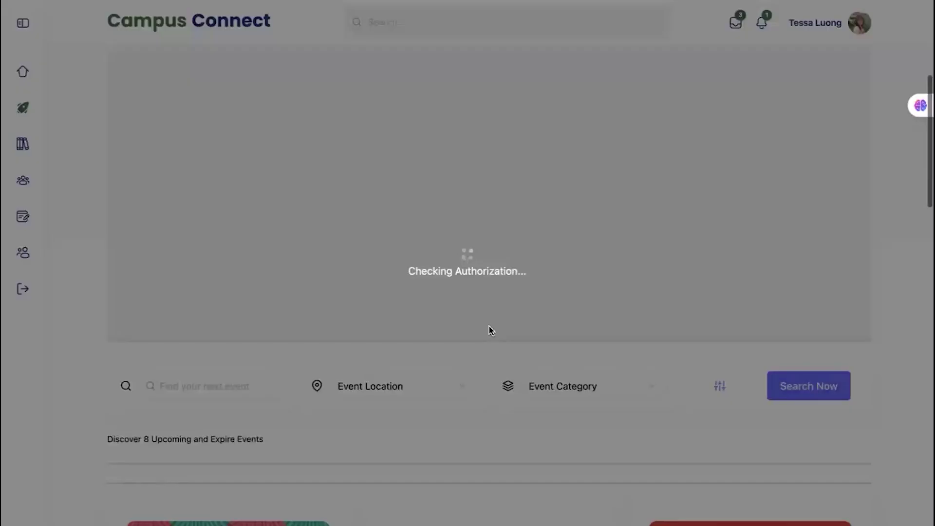
{"action": "scroll", "coordinate": [237, 431], "scroll_direction": "down", "scroll_amount": 8}
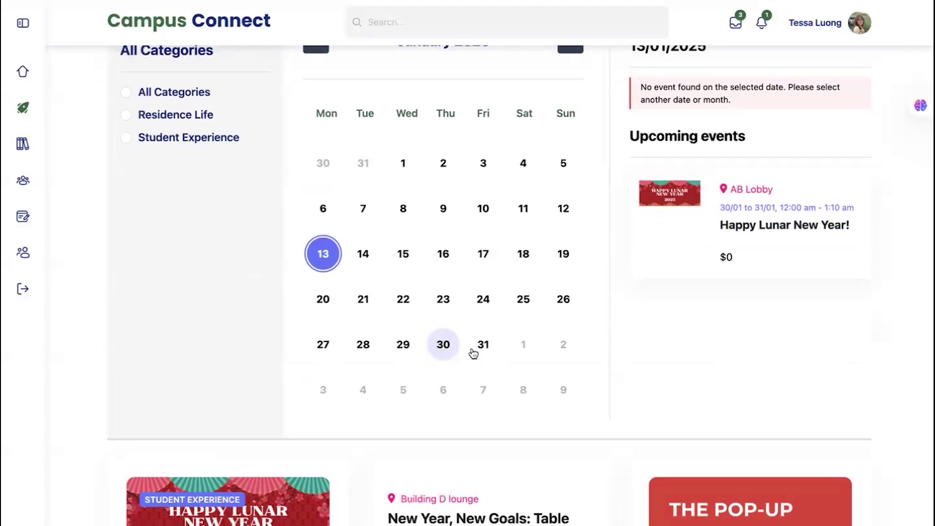
{"action": "left_click", "coordinate": [443, 350]}
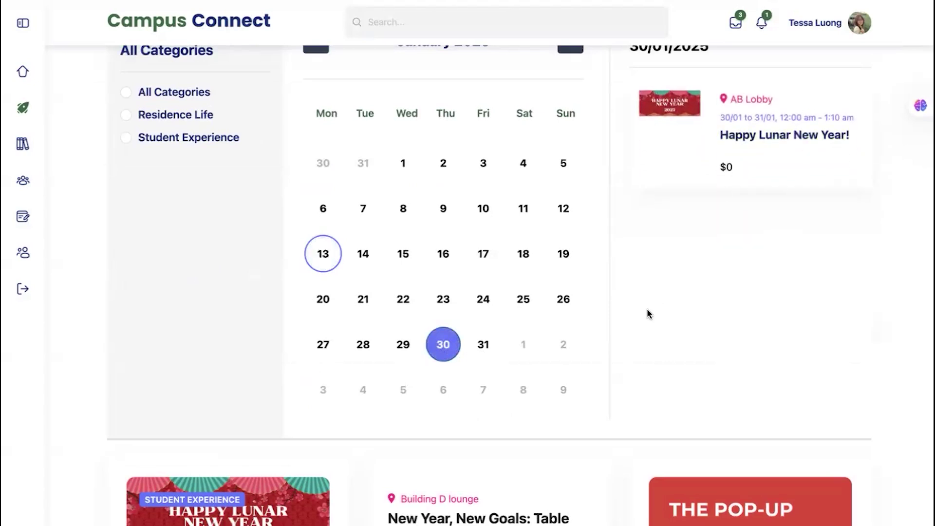
- Browse the event cards listed under the calendar and open the "Happy Lunar New Year!" event page from its card
{"action": "scroll", "coordinate": [648, 309], "scroll_direction": "down", "scroll_amount": 9}
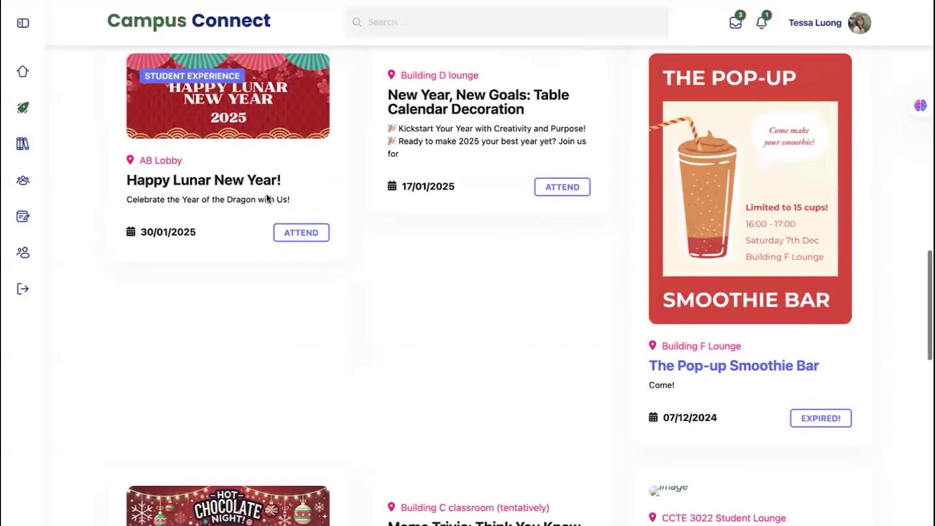
{"action": "scroll", "coordinate": [564, 440], "scroll_direction": "down", "scroll_amount": 2}
{"action": "scroll", "coordinate": [564, 445], "scroll_direction": "up", "scroll_amount": 3}
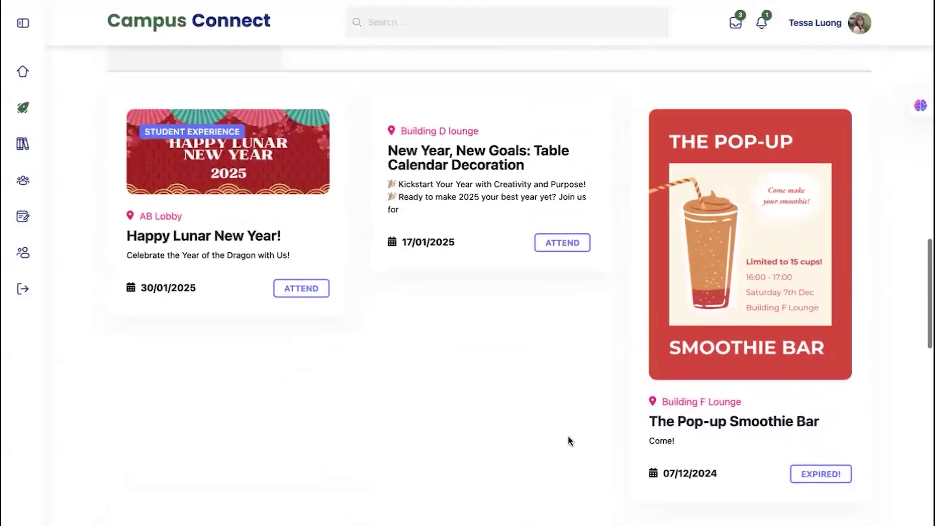
{"action": "scroll", "coordinate": [677, 402], "scroll_direction": "down", "scroll_amount": 1}
{"action": "scroll", "coordinate": [676, 400], "scroll_direction": "down", "scroll_amount": 7}
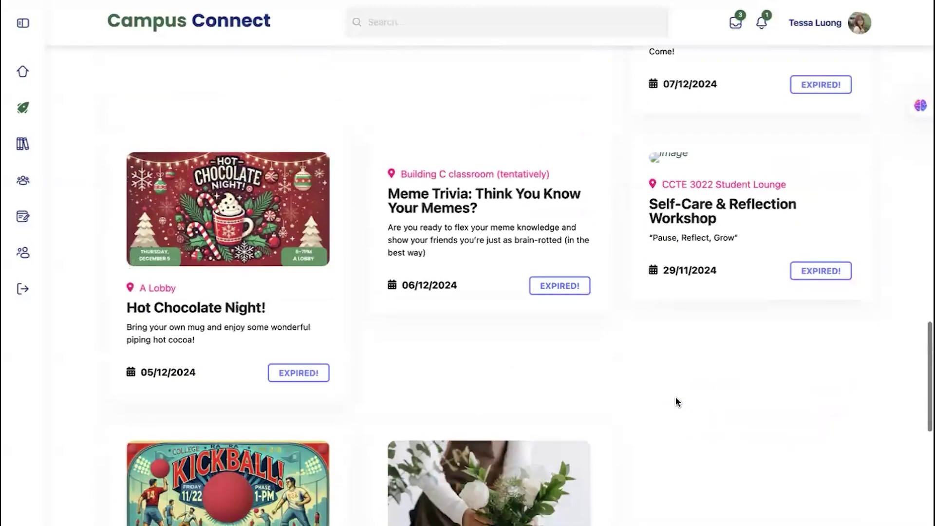
{"action": "scroll", "coordinate": [676, 401], "scroll_direction": "up", "scroll_amount": 13}
{"action": "scroll", "coordinate": [249, 445], "scroll_direction": "down", "scroll_amount": 3}
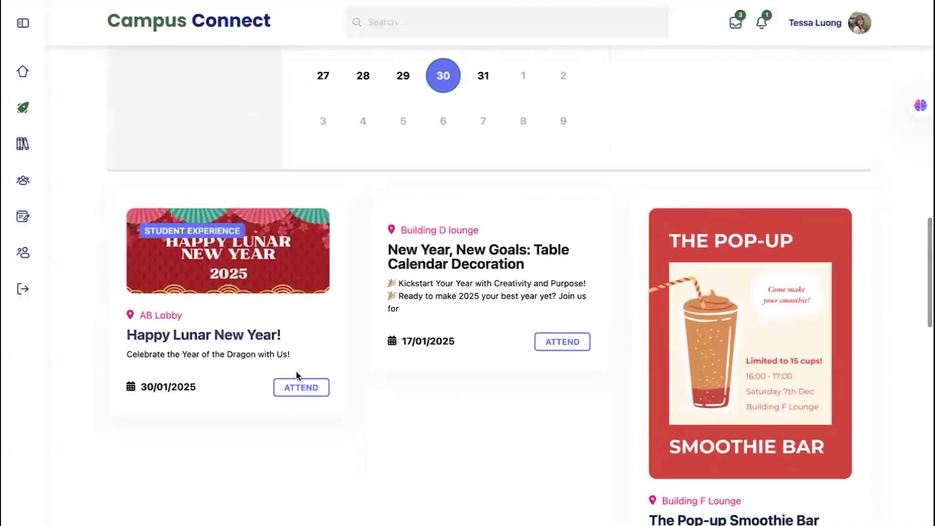
{"action": "left_click", "coordinate": [287, 386]}
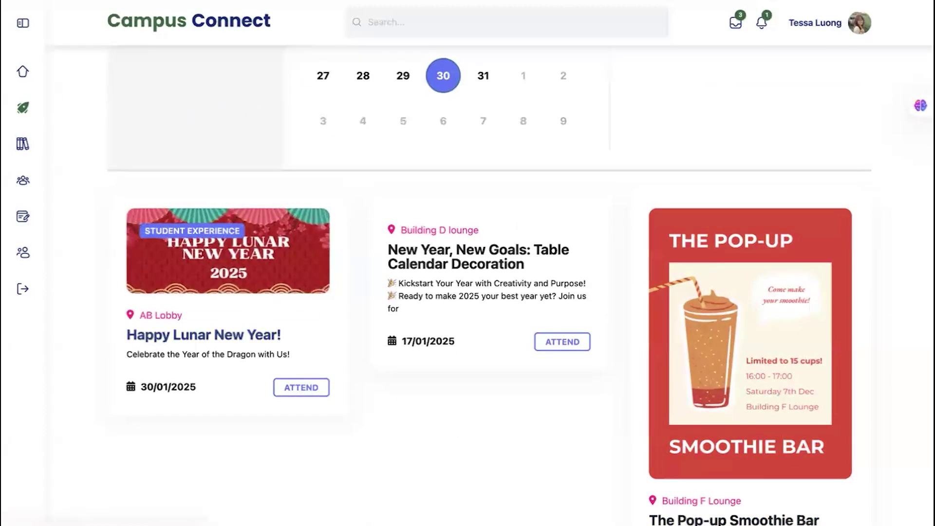
{"action": "scroll", "coordinate": [355, 218], "scroll_direction": "up", "scroll_amount": 13}
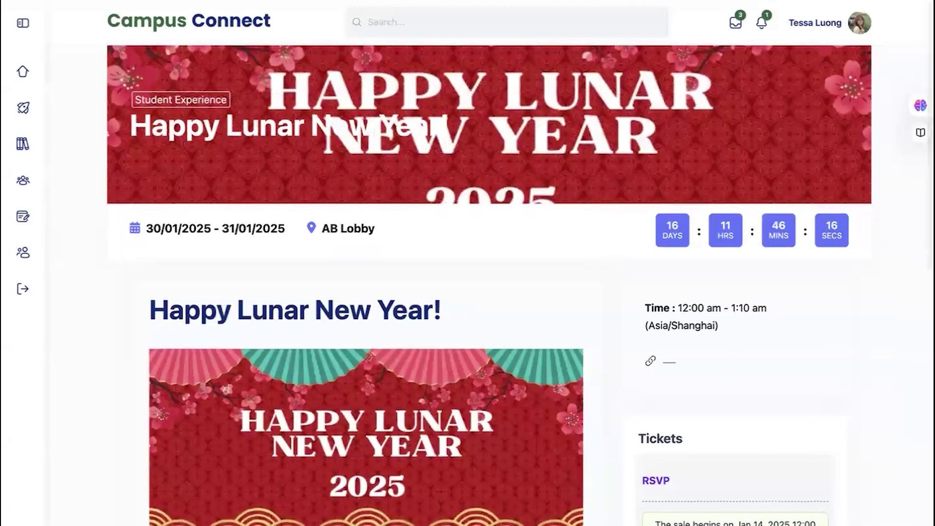
- Return to the event management dashboard and open the attendee list of the "Happy Lunar New Year!" event
{"action": "key", "text": "alt+Left"}
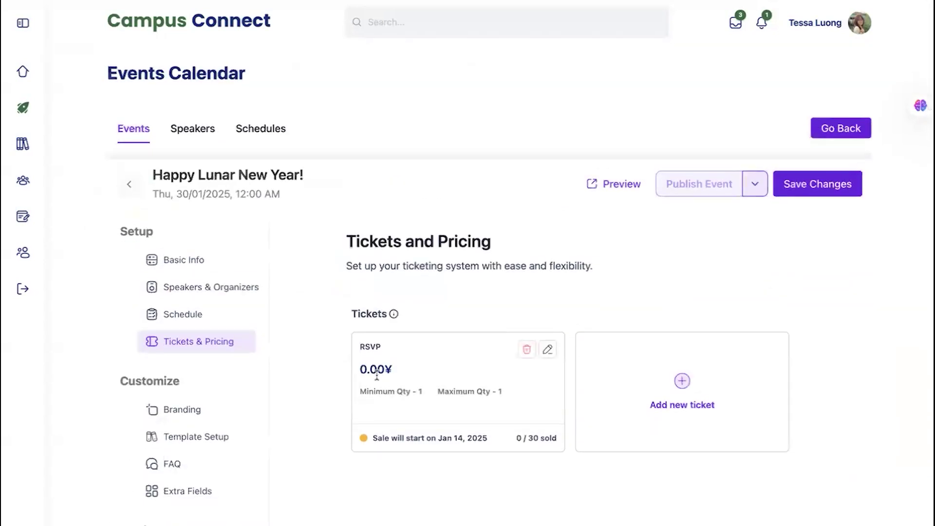
{"action": "scroll", "coordinate": [377, 375], "scroll_direction": "down", "scroll_amount": 5}
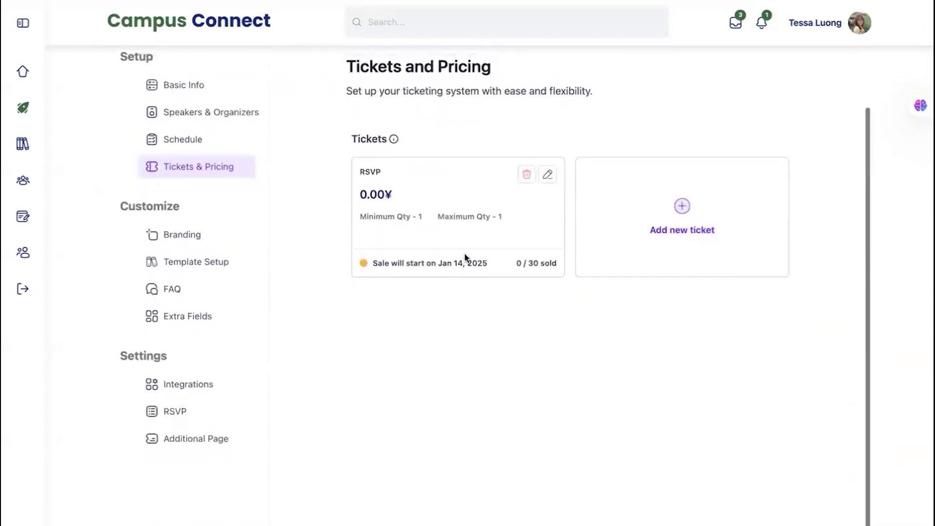
{"action": "scroll", "coordinate": [464, 224], "scroll_direction": "down", "scroll_amount": 1}
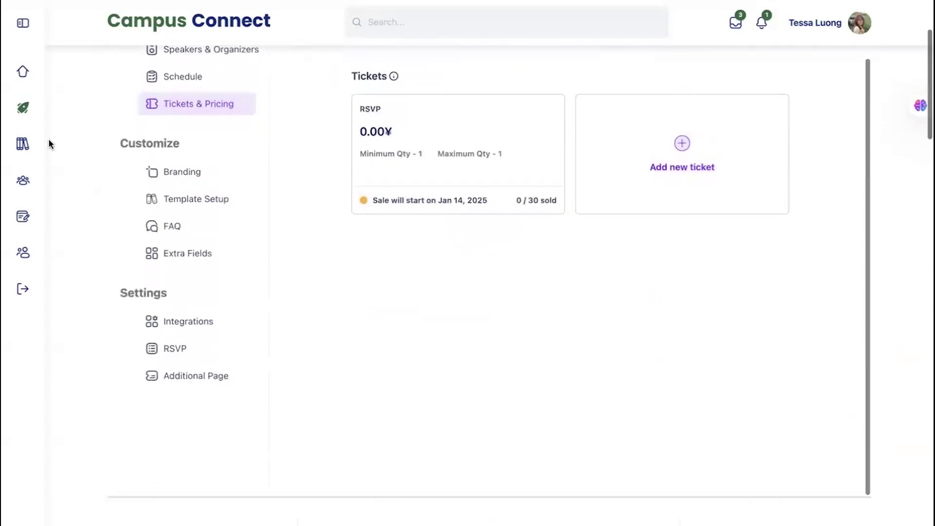
{"action": "left_click", "coordinate": [23, 112]}
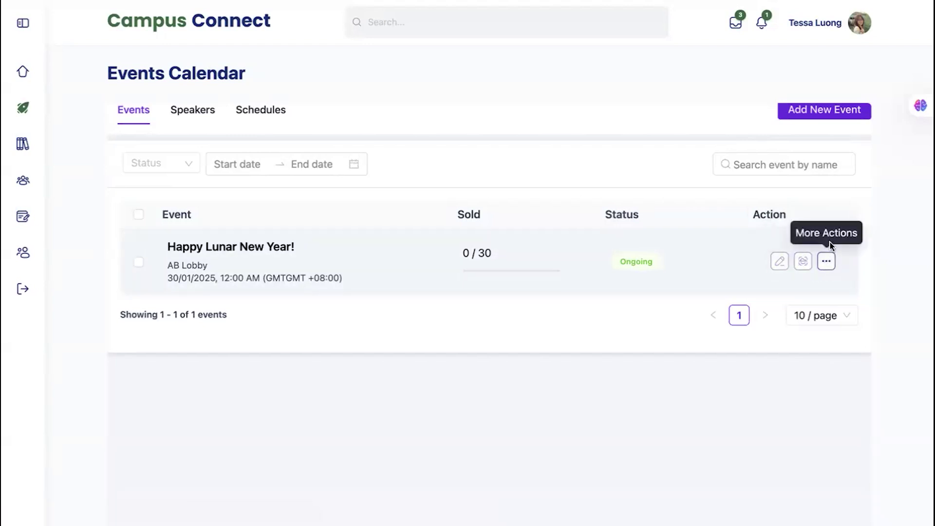
{"action": "left_click", "coordinate": [826, 262]}
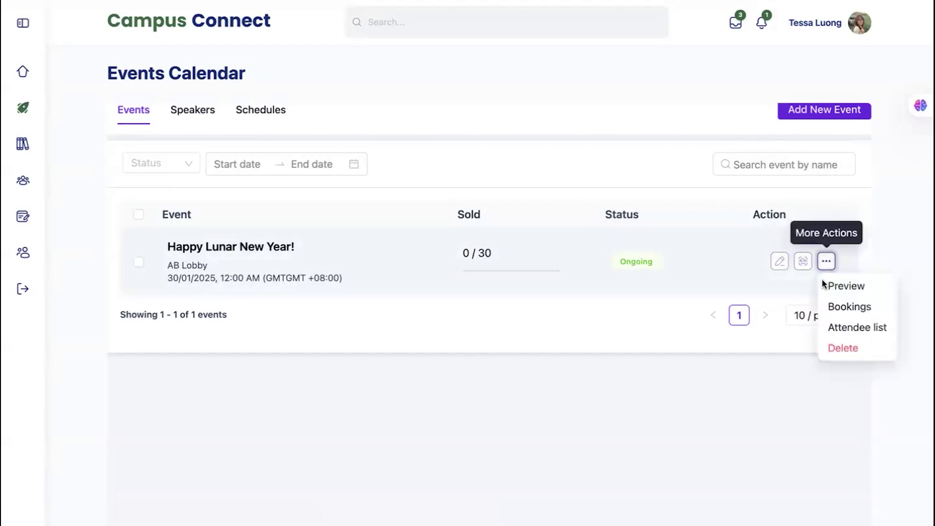
{"action": "left_click", "coordinate": [836, 327]}
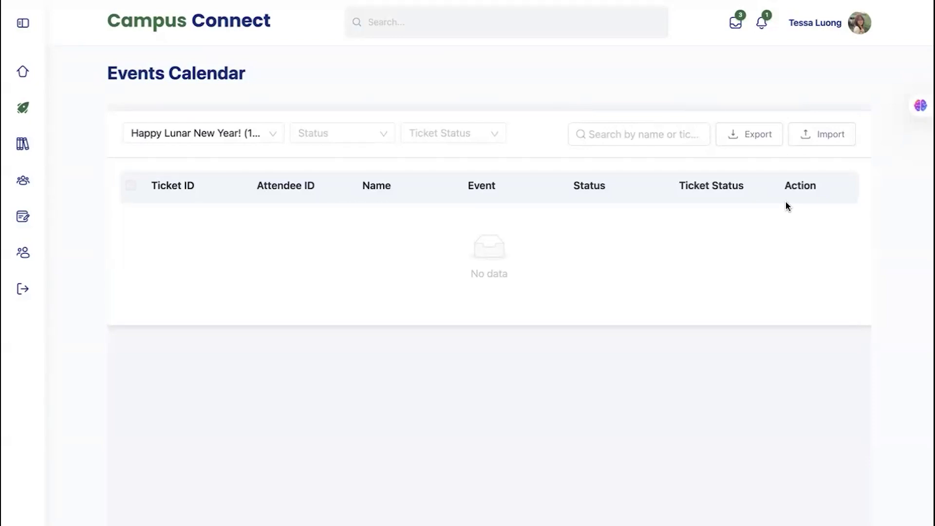
- Examine the attendee list's export formats and its file import dialog, without exporting or importing anything
{"action": "left_click", "coordinate": [741, 134]}
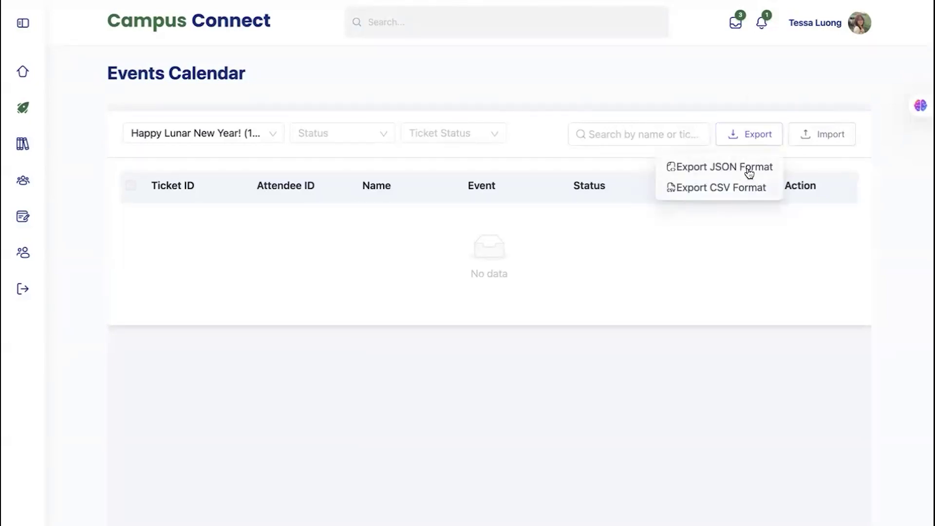
{"action": "left_click", "coordinate": [812, 140]}
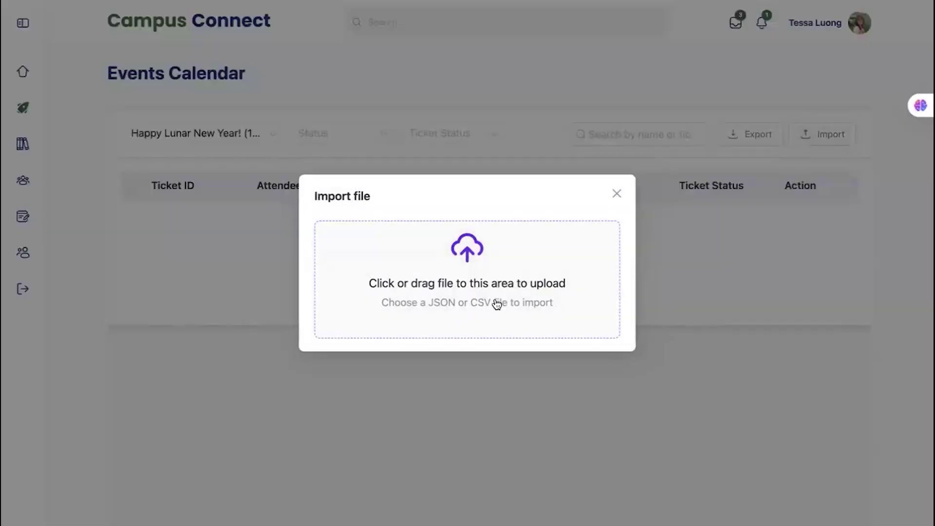
{"action": "left_click", "coordinate": [616, 194]}
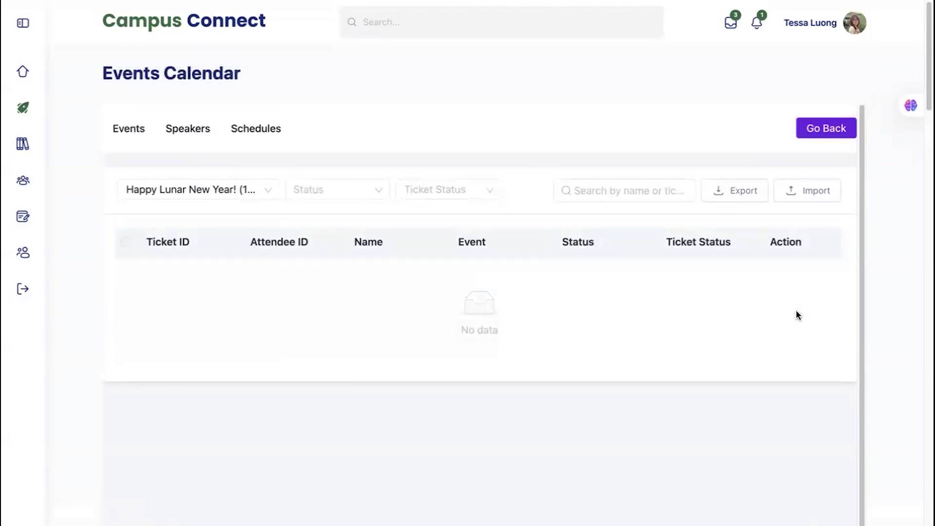
{"action": "scroll", "coordinate": [796, 315], "scroll_direction": "down", "scroll_amount": 1}
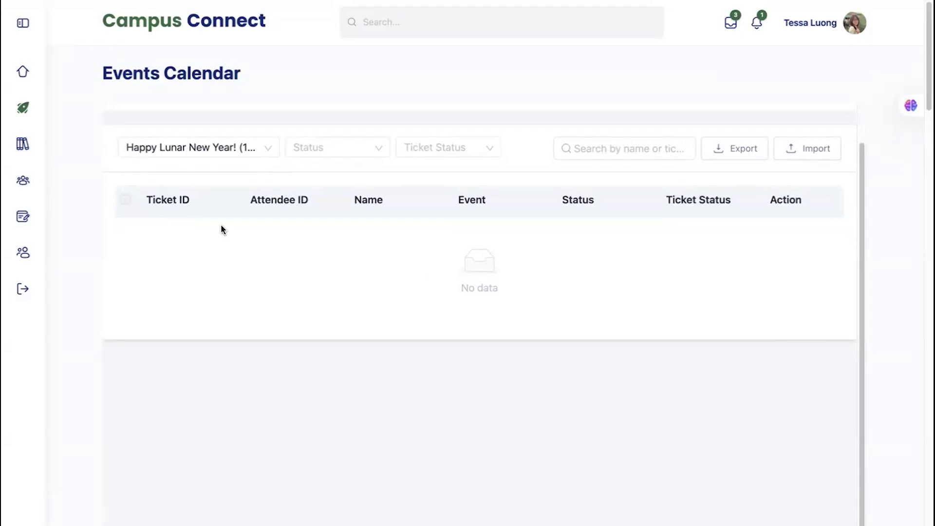
- Open the Groups directory and look through the listed clubs and communities
{"action": "left_click", "coordinate": [25, 181]}
{"action": "scroll", "coordinate": [475, 357], "scroll_direction": "down", "scroll_amount": 2}
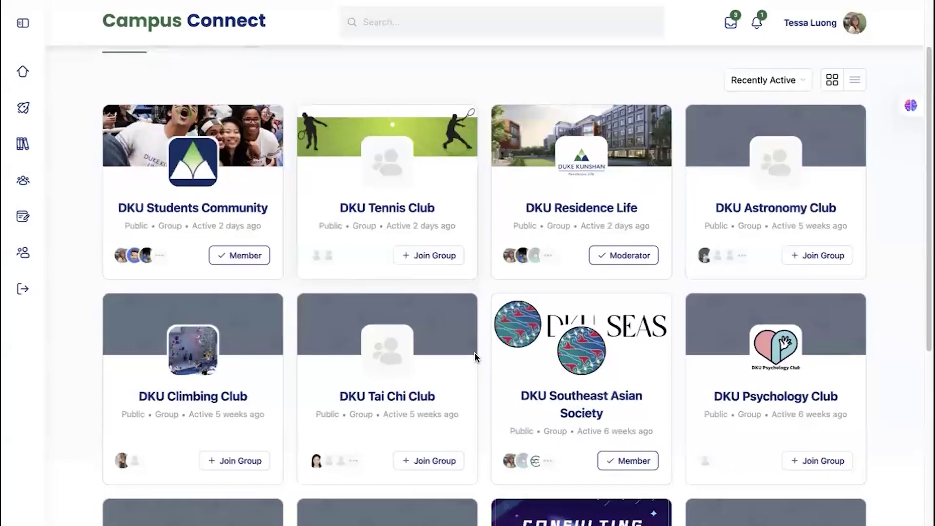
{"action": "scroll", "coordinate": [596, 285], "scroll_direction": "down", "scroll_amount": 2}
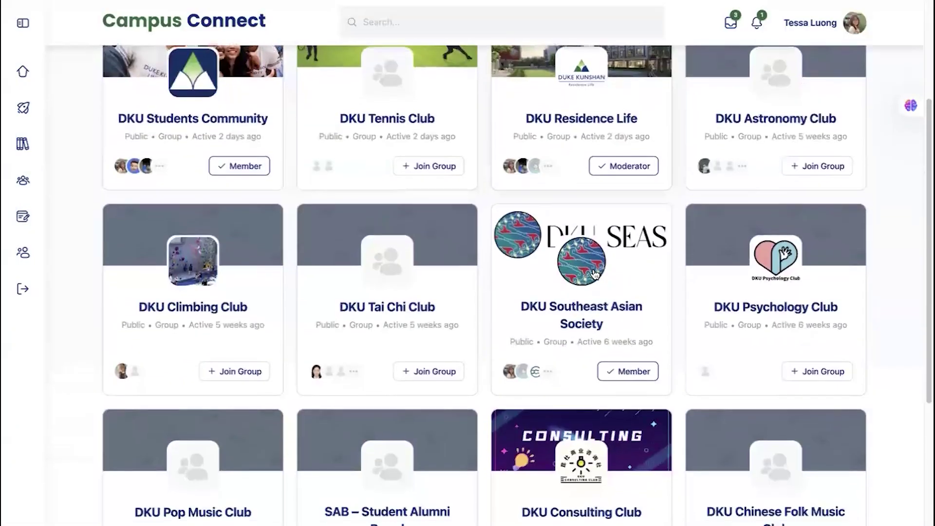
{"action": "scroll", "coordinate": [595, 274], "scroll_direction": "down", "scroll_amount": 2}
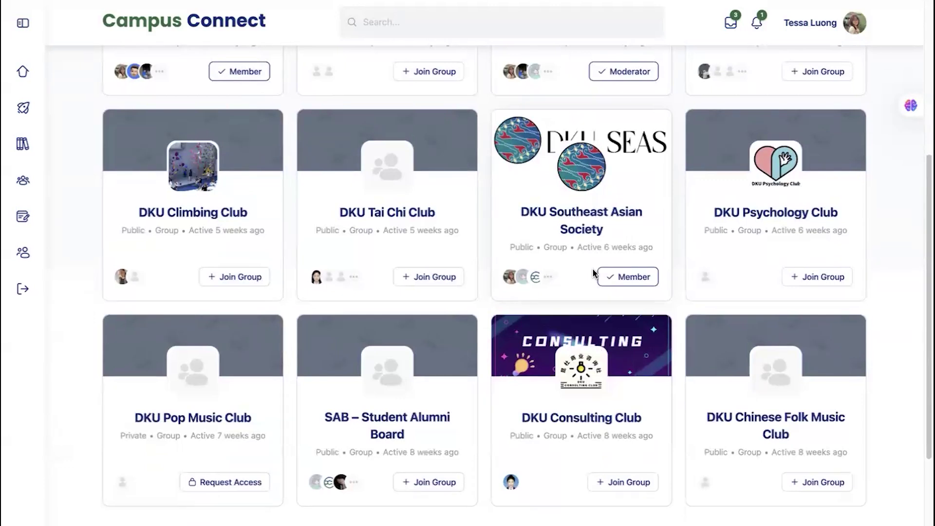
{"action": "scroll", "coordinate": [145, 135], "scroll_direction": "up", "scroll_amount": 3}
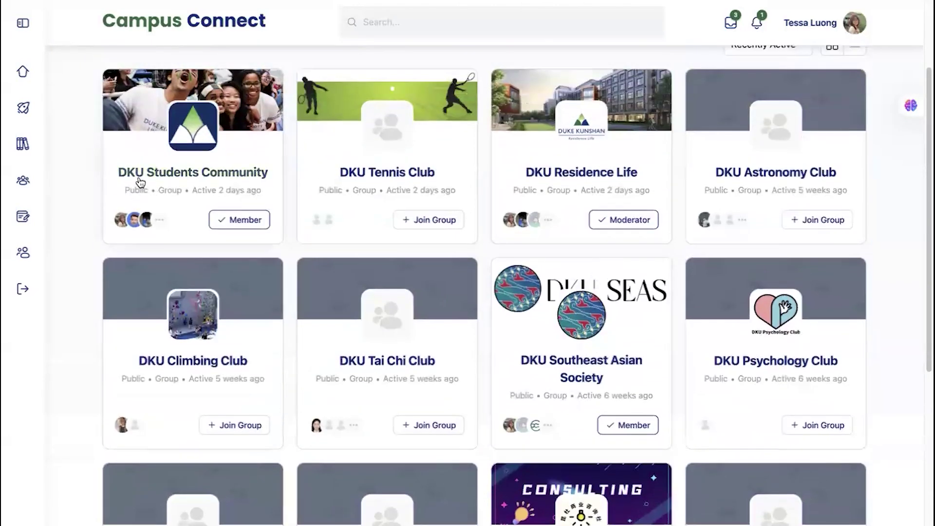
{"action": "scroll", "coordinate": [430, 414], "scroll_direction": "down", "scroll_amount": 2}
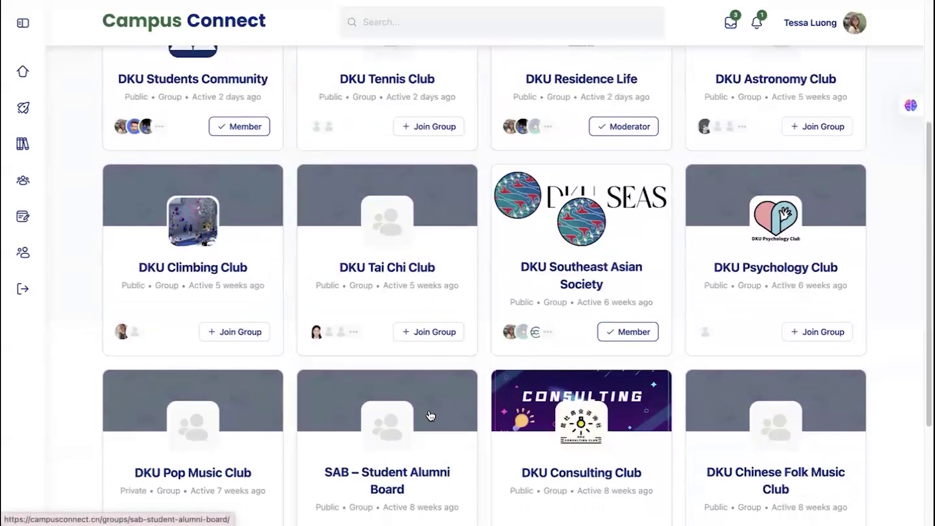
{"action": "scroll", "coordinate": [584, 222], "scroll_direction": "up", "scroll_amount": 4}
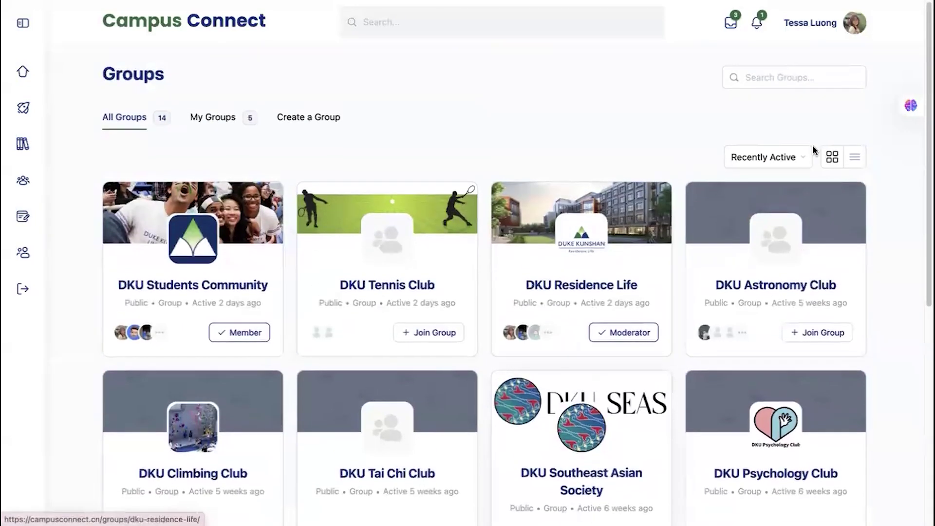
- Open the events section of the own member profile and review the "Happy Lunar New Year!" event shown there
{"action": "left_click", "coordinate": [829, 22]}
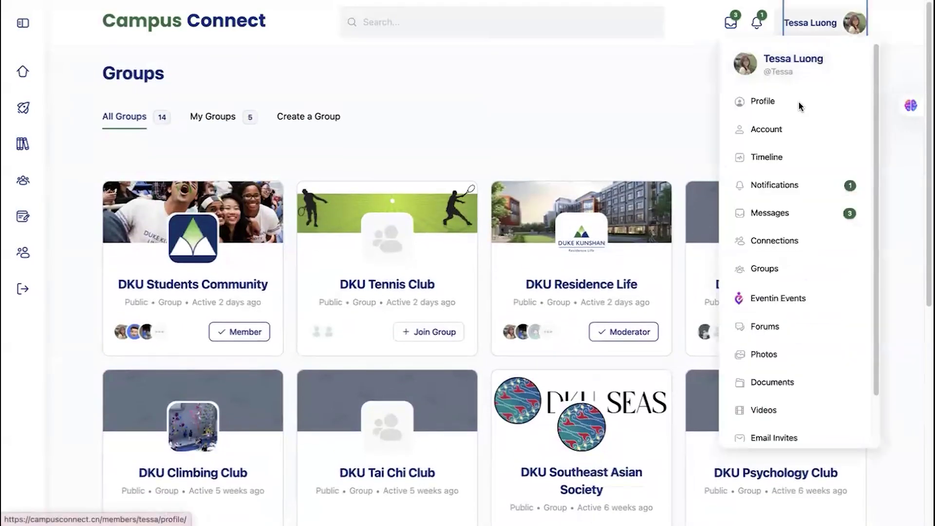
{"action": "left_click", "coordinate": [755, 104]}
{"action": "scroll", "coordinate": [544, 283], "scroll_direction": "down", "scroll_amount": 2}
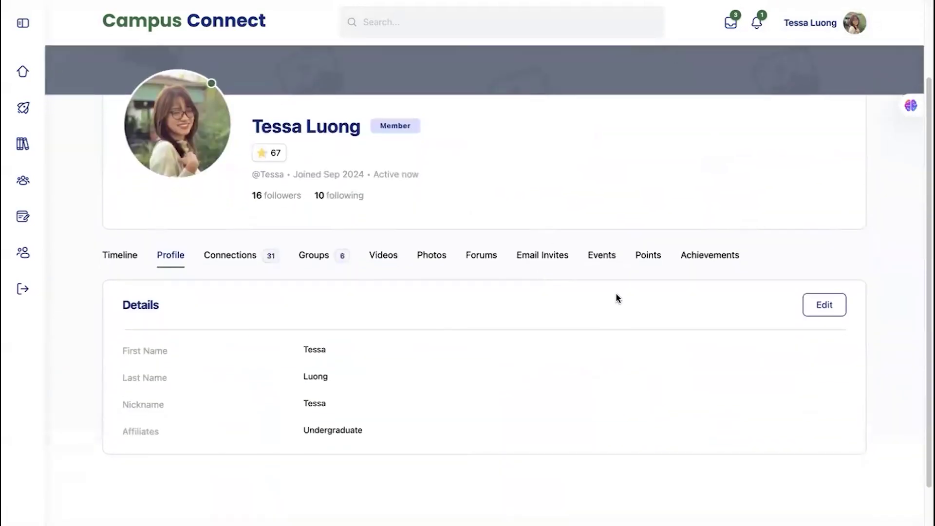
{"action": "left_click", "coordinate": [598, 256]}
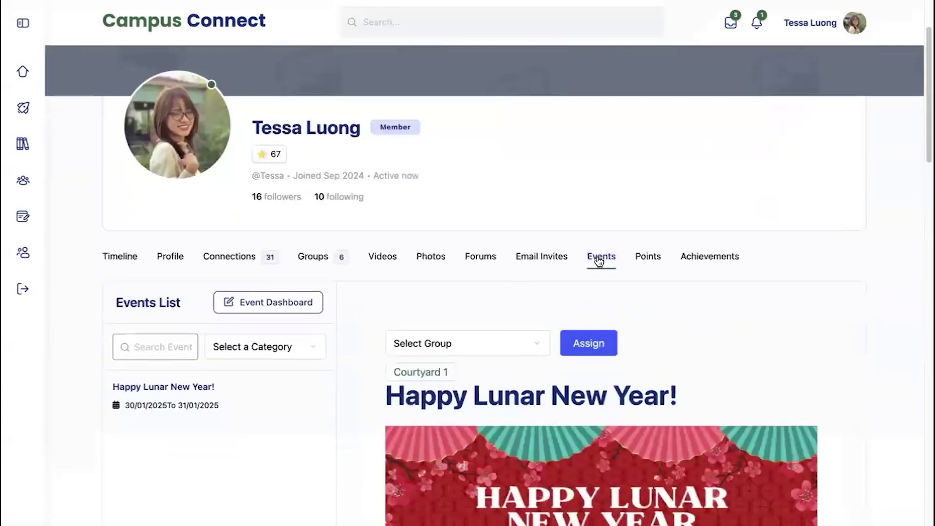
{"action": "scroll", "coordinate": [647, 350], "scroll_direction": "down", "scroll_amount": 6}
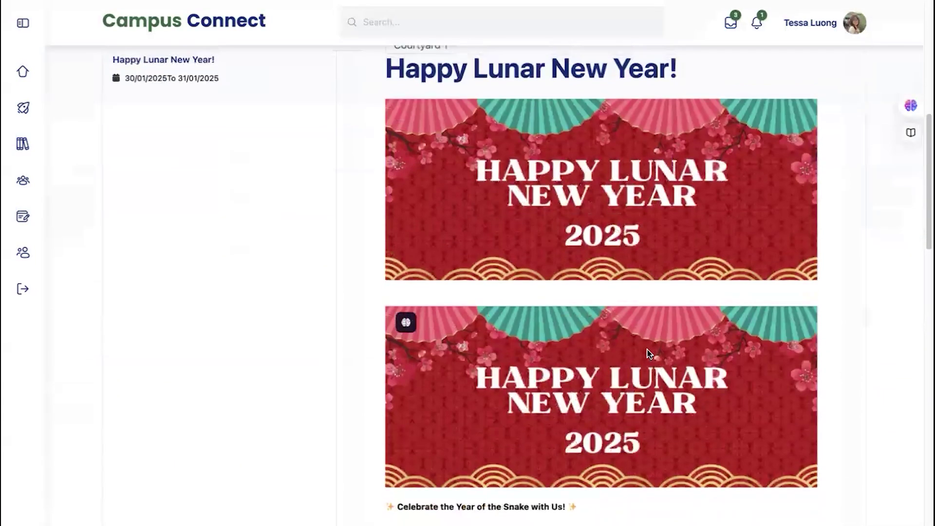
{"action": "scroll", "coordinate": [647, 350], "scroll_direction": "up", "scroll_amount": 8}
{"action": "scroll", "coordinate": [647, 348], "scroll_direction": "down", "scroll_amount": 2}
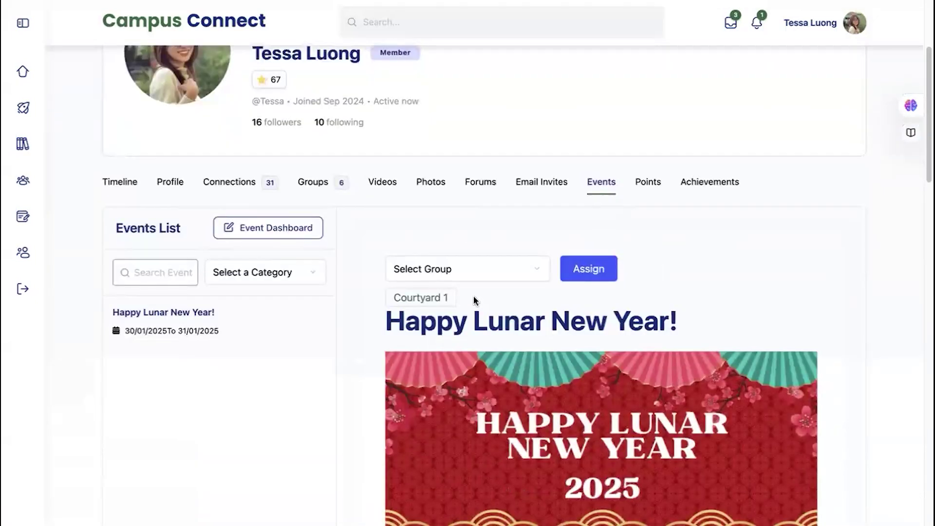
- Assign the "Happy Lunar New Year!" event to the Courtyard 1 group
{"action": "left_click", "coordinate": [476, 277]}
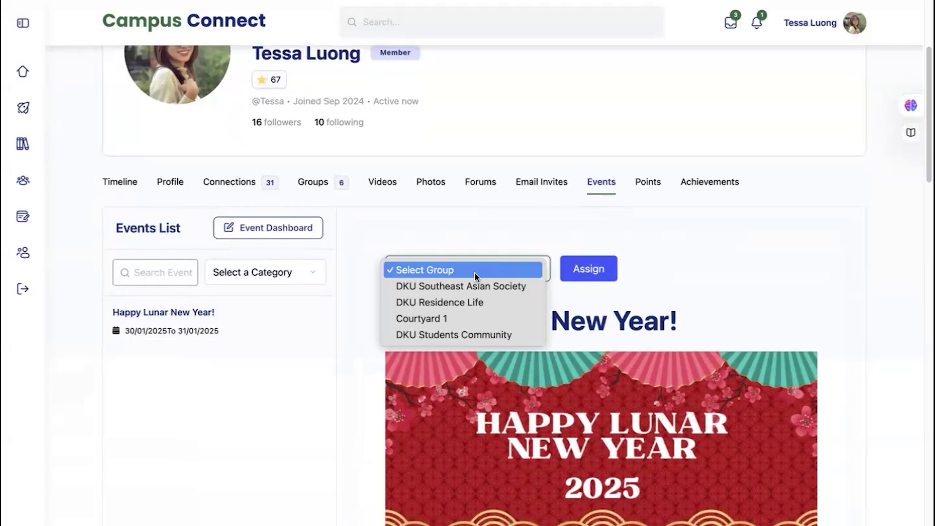
{"action": "left_click", "coordinate": [475, 320]}
{"action": "scroll", "coordinate": [507, 309], "scroll_direction": "down", "scroll_amount": 2}
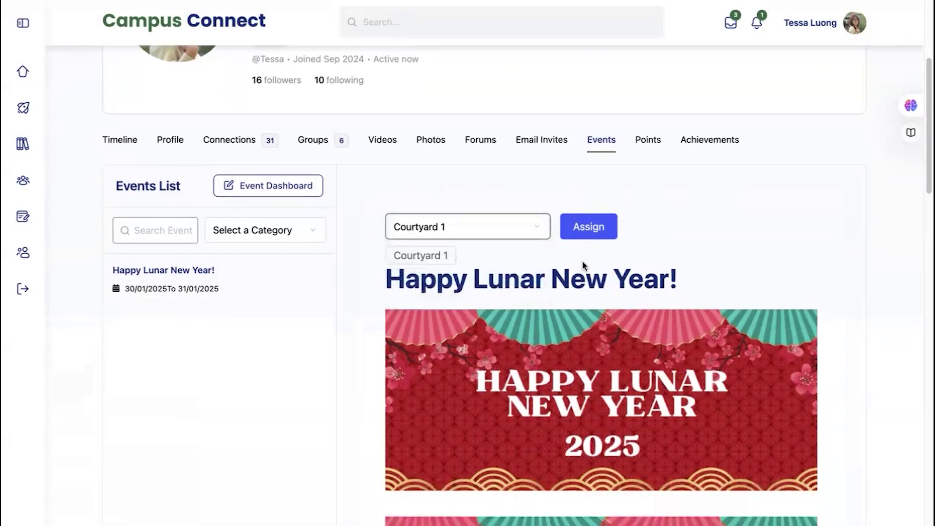
{"action": "left_click", "coordinate": [589, 229]}
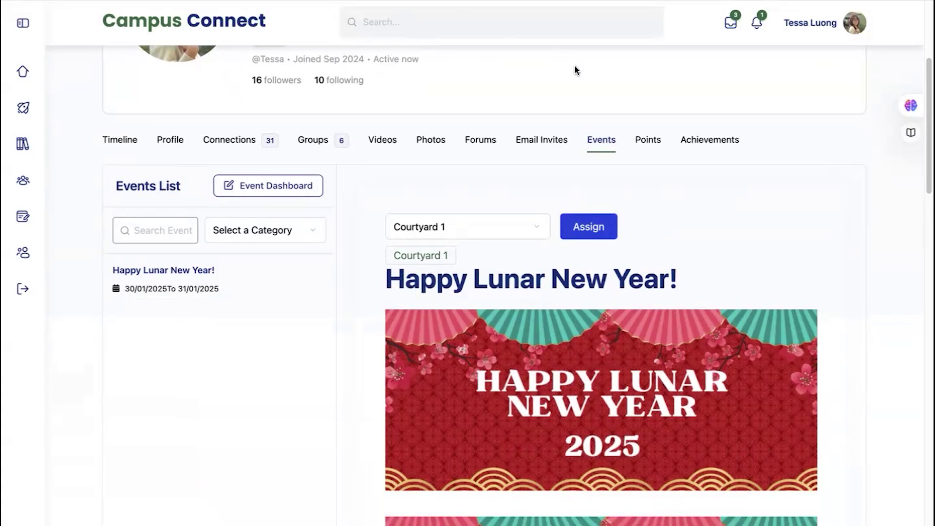
- Open the Courtyard 1 group page from the event and examine the assigned-event post in its feed
{"action": "scroll", "coordinate": [519, 281], "scroll_direction": "down", "scroll_amount": 1}
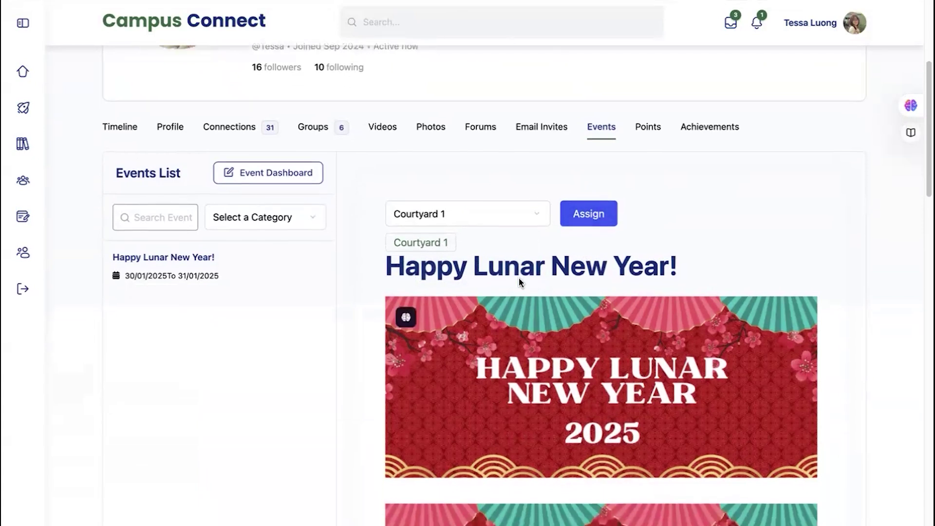
{"action": "scroll", "coordinate": [519, 279], "scroll_direction": "up", "scroll_amount": 1}
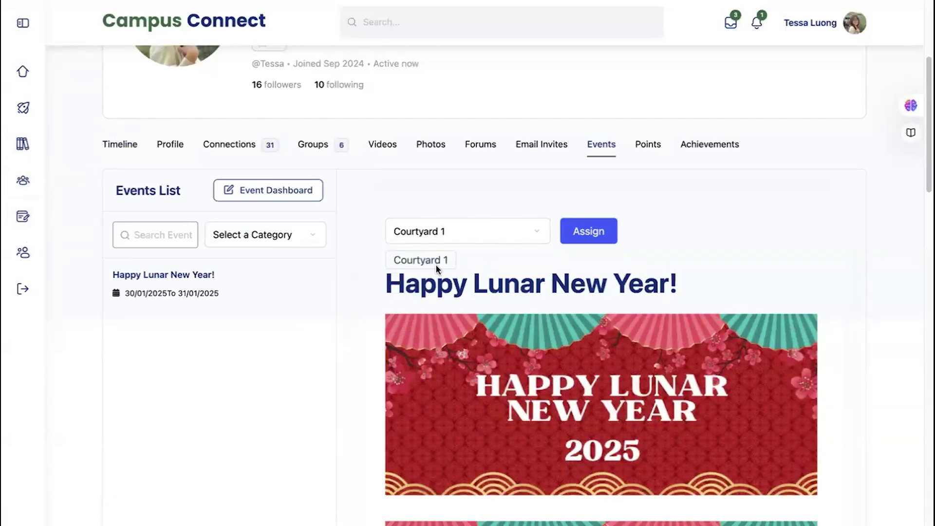
{"action": "scroll", "coordinate": [436, 272], "scroll_direction": "down", "scroll_amount": 8}
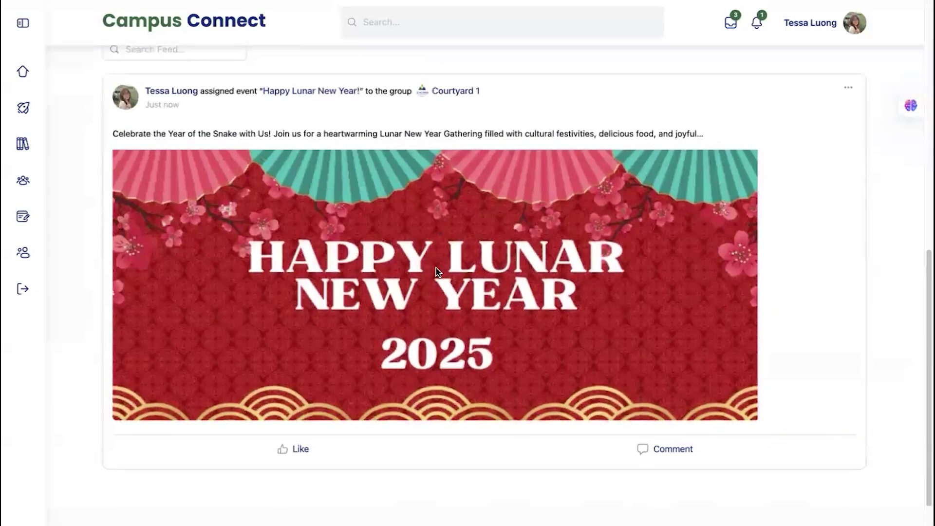
{"action": "scroll", "coordinate": [837, 190], "scroll_direction": "up", "scroll_amount": 1}
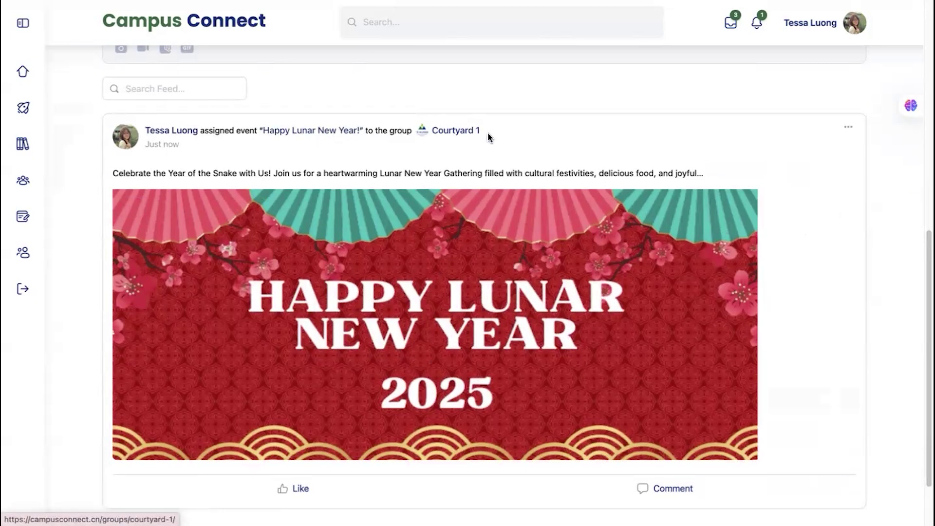
{"action": "scroll", "coordinate": [456, 211], "scroll_direction": "down", "scroll_amount": 1}
{"action": "scroll", "coordinate": [444, 214], "scroll_direction": "down", "scroll_amount": 1}
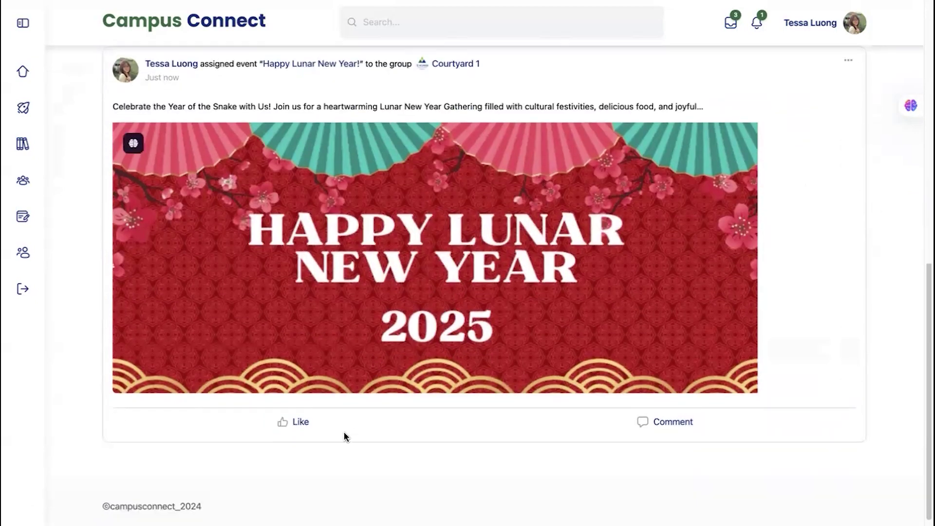
- Open the "Happy Lunar New Year!" event from the Courtyard 1 feed post and review its full event page
{"action": "scroll", "coordinate": [304, 200], "scroll_direction": "up", "scroll_amount": 1}
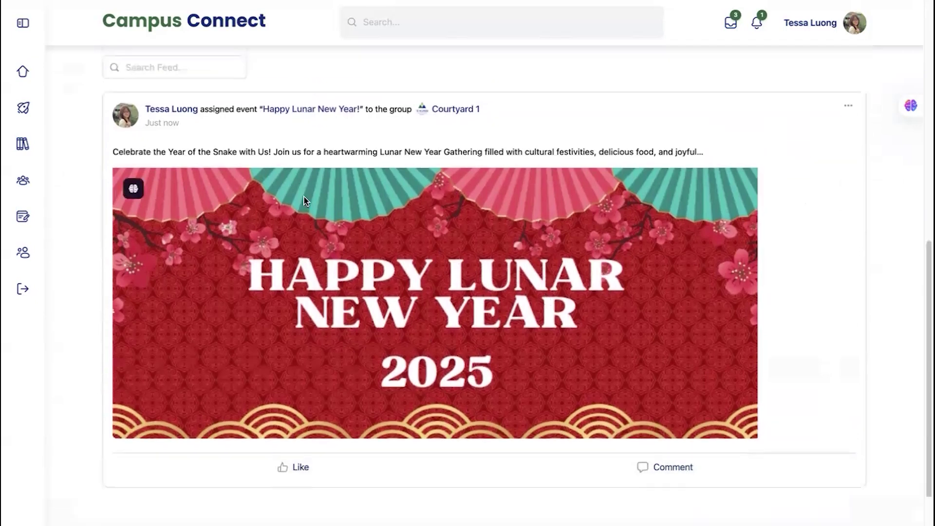
{"action": "left_click", "coordinate": [295, 109]}
{"action": "scroll", "coordinate": [418, 273], "scroll_direction": "down", "scroll_amount": 10}
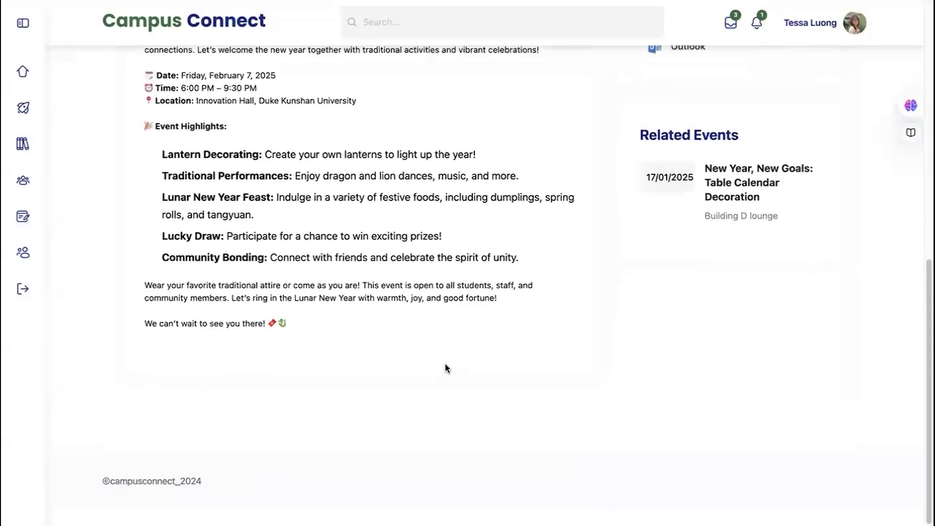
{"action": "scroll", "coordinate": [445, 362], "scroll_direction": "up", "scroll_amount": 10}
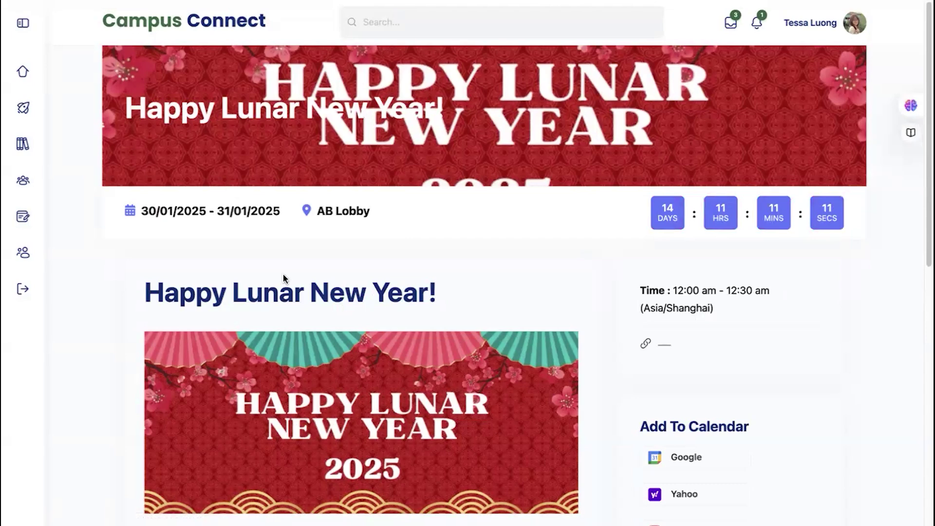
{"action": "scroll", "coordinate": [282, 277], "scroll_direction": "down", "scroll_amount": 10}
{"action": "scroll", "coordinate": [282, 275], "scroll_direction": "up", "scroll_amount": 10}
- Return to the Courtyard 1 group page and look over its header, sections and the assigned-event post
{"action": "scroll", "coordinate": [282, 262], "scroll_direction": "down", "scroll_amount": 1}
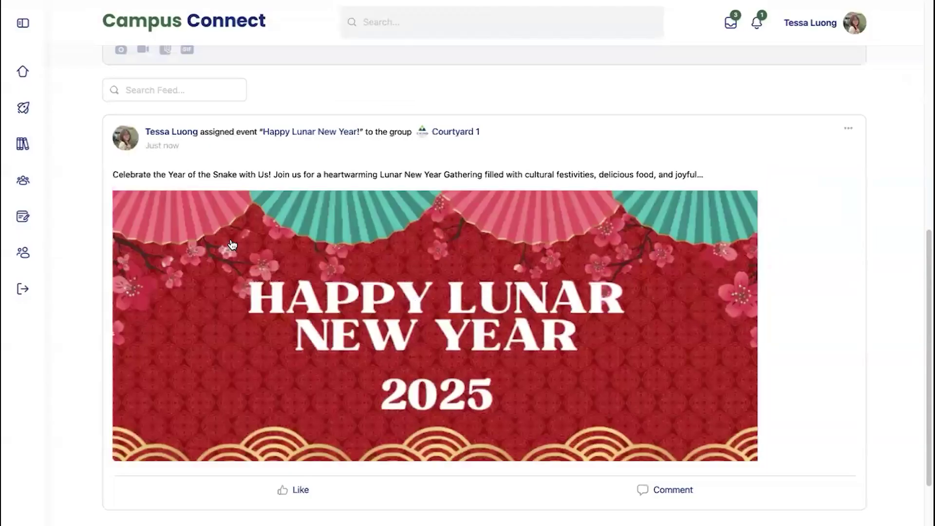
{"action": "scroll", "coordinate": [232, 245], "scroll_direction": "down", "scroll_amount": 1}
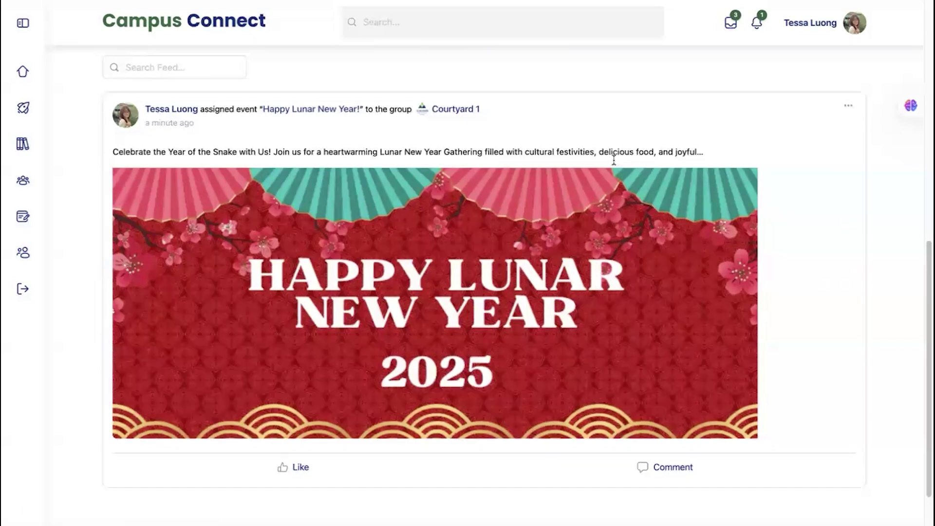
{"action": "scroll", "coordinate": [647, 158], "scroll_direction": "up", "scroll_amount": 10}
{"action": "scroll", "coordinate": [647, 158], "scroll_direction": "down", "scroll_amount": 5}
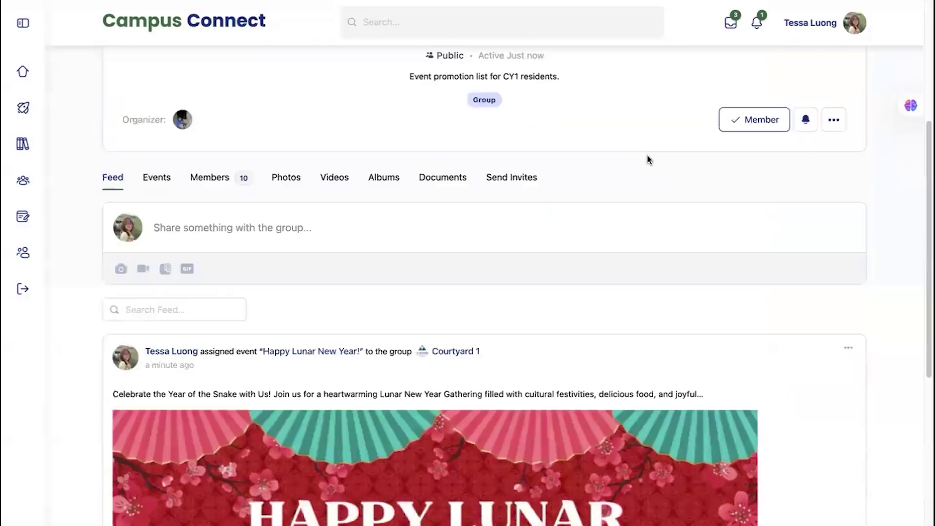
{"action": "scroll", "coordinate": [648, 158], "scroll_direction": "down", "scroll_amount": 6}
{"action": "scroll", "coordinate": [649, 159], "scroll_direction": "up", "scroll_amount": 3}
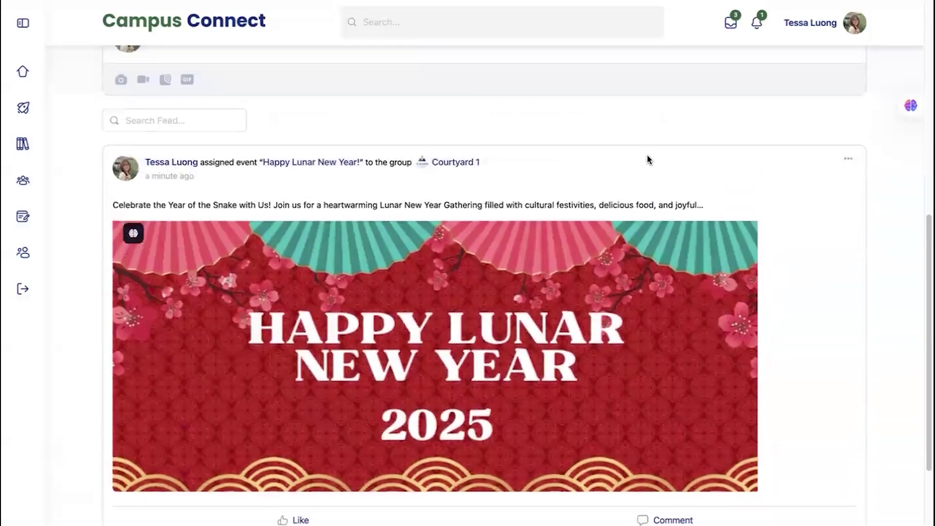